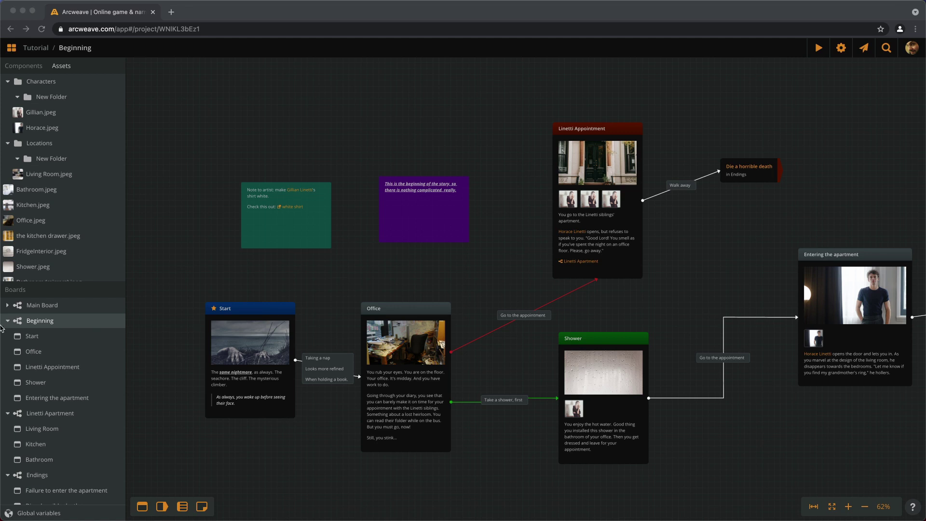
Collapse the Beginning board in the board list and open the Linetti Apartment board at its Kitchen element
{"action": "left_click", "coordinate": [8, 322]}
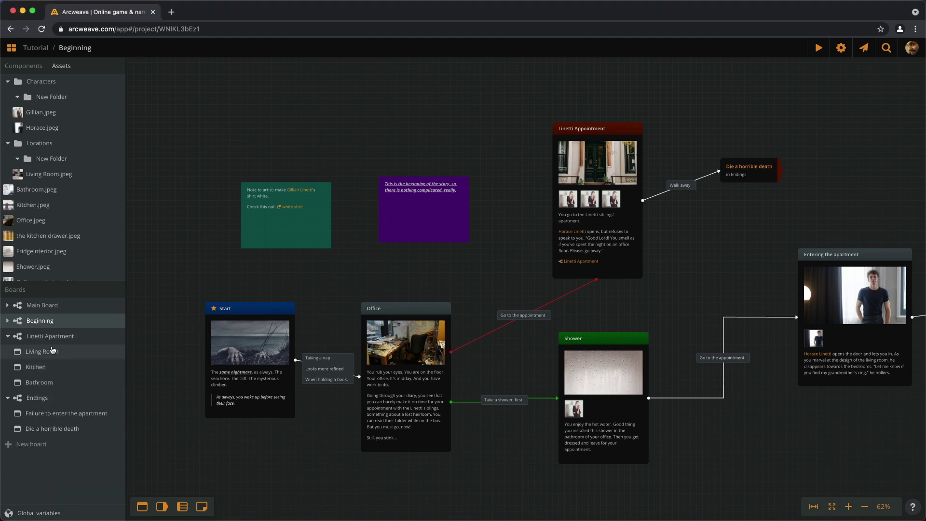
{"action": "left_click", "coordinate": [50, 367]}
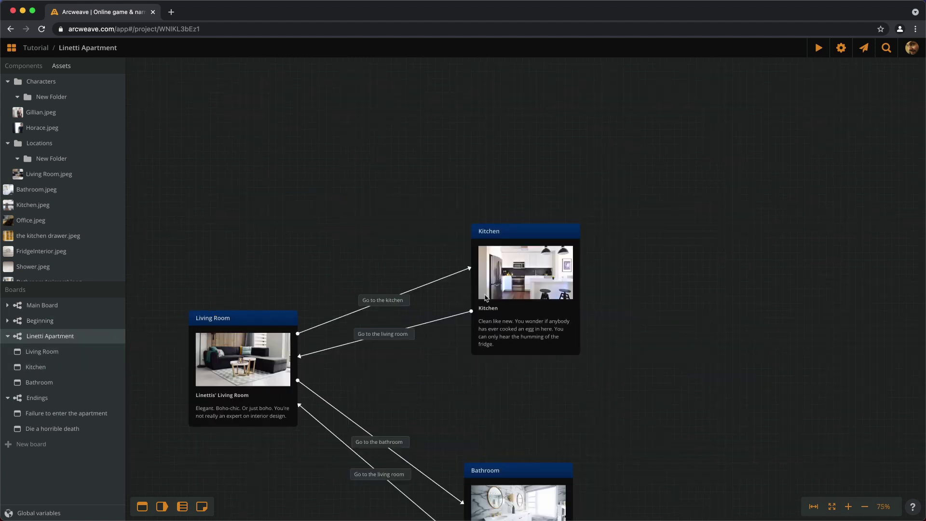
{"action": "left_click_drag", "start_coordinate": [659, 237], "coordinate": [603, 256]}
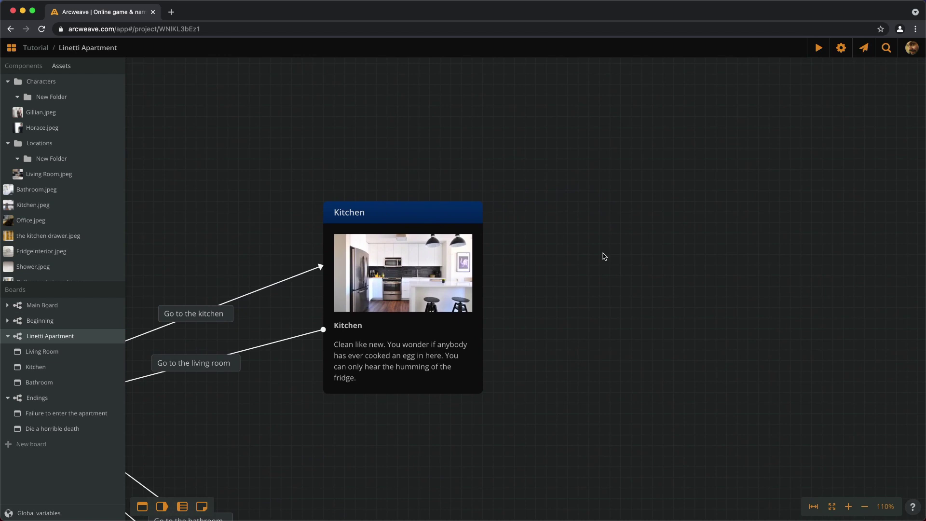
Add a new element to the upper right of the Kitchen element and title it "Searching cabinets"
{"action": "double_click", "coordinate": [732, 140]}
{"action": "scroll", "coordinate": [748, 135], "scroll_direction": "up", "scroll_amount": 5}
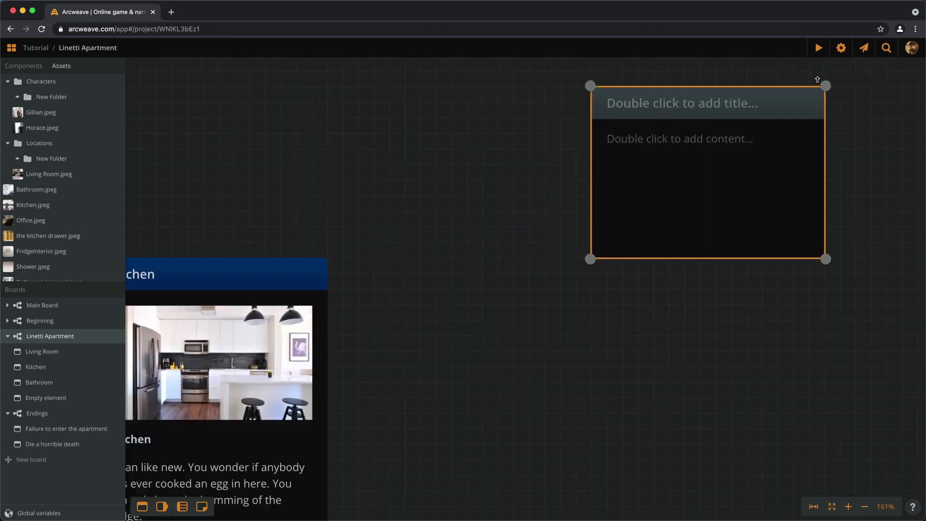
{"action": "double_click", "coordinate": [716, 112]}
{"action": "type", "text": "Se"}
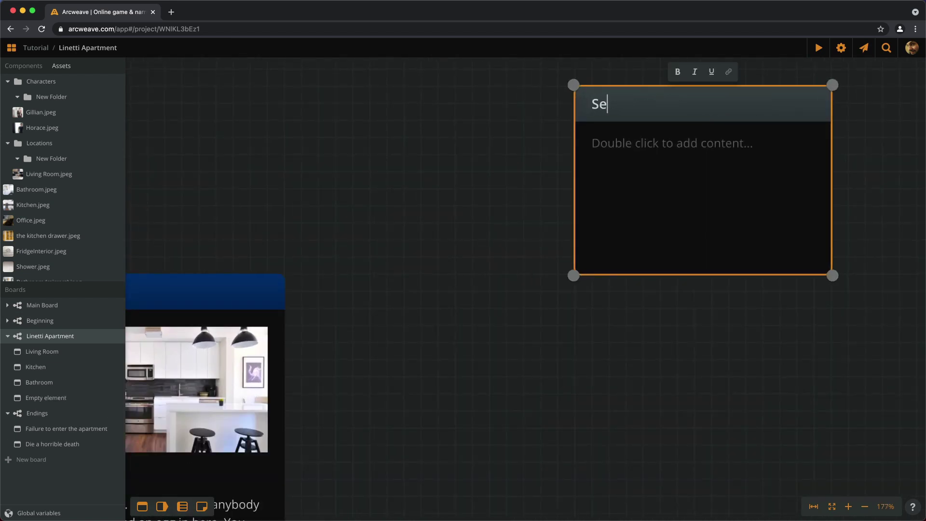
{"action": "type", "text": "arching cabinets"}
{"action": "key", "text": "Return"}
Write the element's content as "You find nothing of interest." and a separate paragraph "Hang on. There is this particular drawer that seems to be locked."
{"action": "type", "text": "You find nothing of interest."}
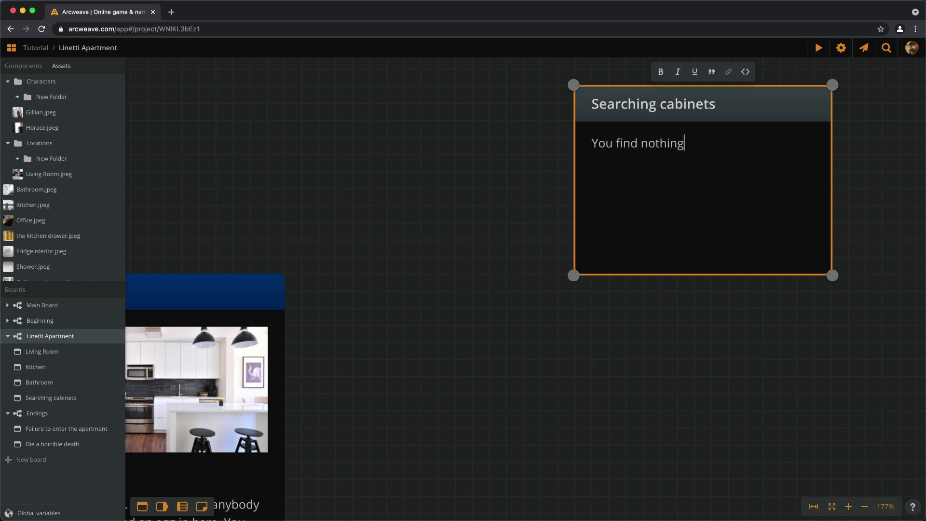
{"action": "key", "text": "Return"}
{"action": "type", "text": "Hang on. There is this particular drawer that seems to be locked."}
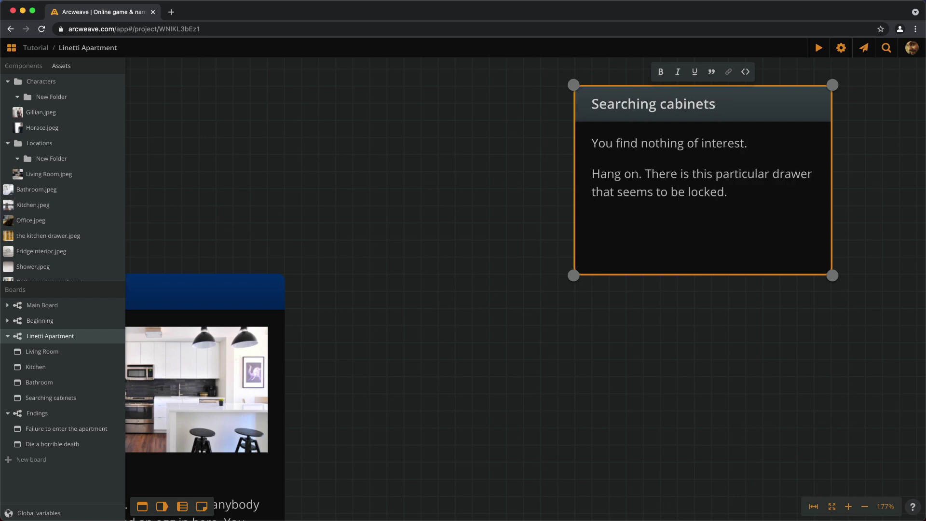
{"action": "key", "text": "Escape"}
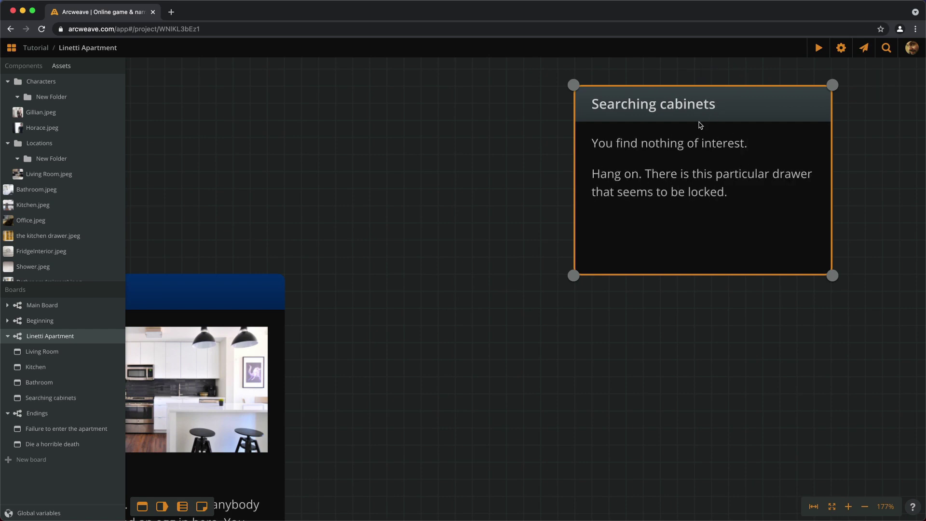
Connect the Kitchen element to the Searching cabinets element and label the connection "Search the cabinets"
{"action": "left_click", "coordinate": [407, 370]}
{"action": "scroll", "coordinate": [384, 331], "scroll_direction": "down", "scroll_amount": 2}
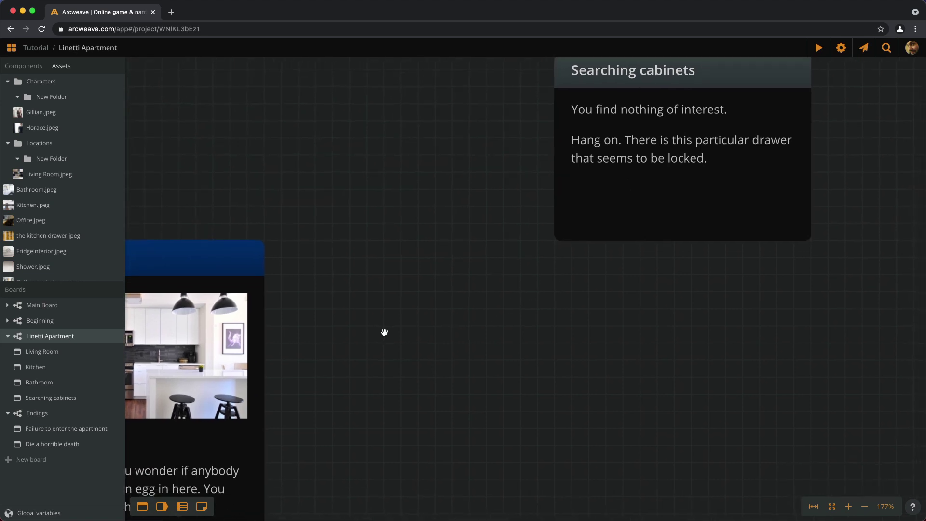
{"action": "left_click_drag", "start_coordinate": [271, 380], "coordinate": [542, 96]}
{"action": "double_click", "coordinate": [419, 269]}
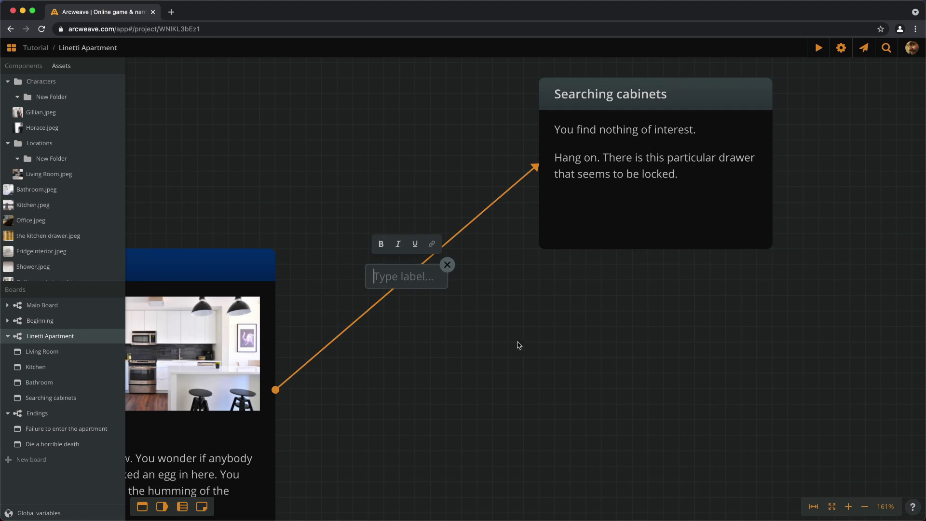
{"action": "type", "text": "Search the cabinets"}
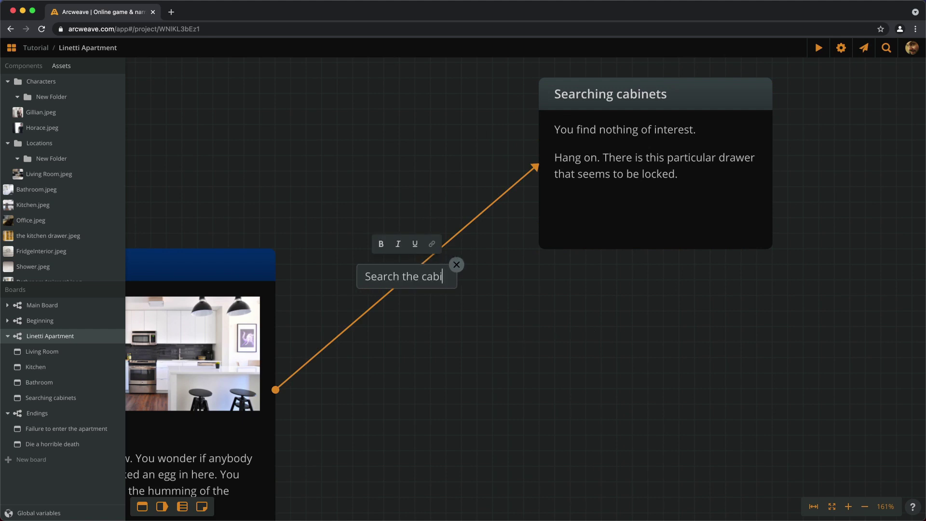
{"action": "key", "text": "Return"}
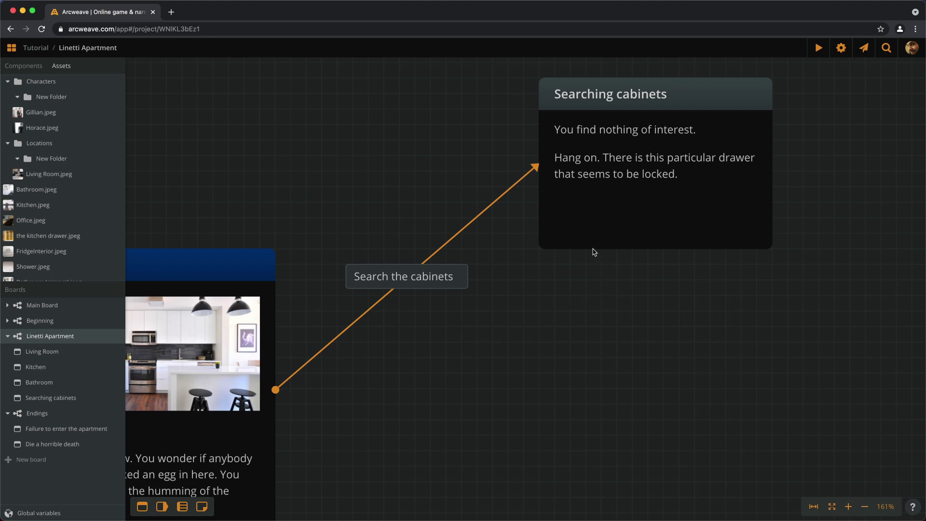
Connect the Searching cabinets element back to the Kitchen element and label that connection "Back"
{"action": "left_click_drag", "start_coordinate": [590, 245], "coordinate": [242, 487]}
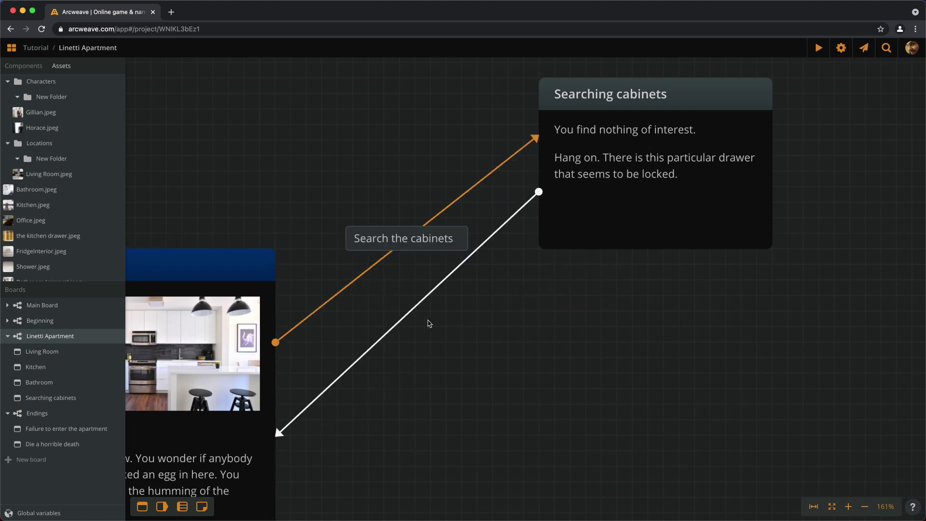
{"action": "double_click", "coordinate": [426, 301]}
{"action": "type", "text": "Back"}
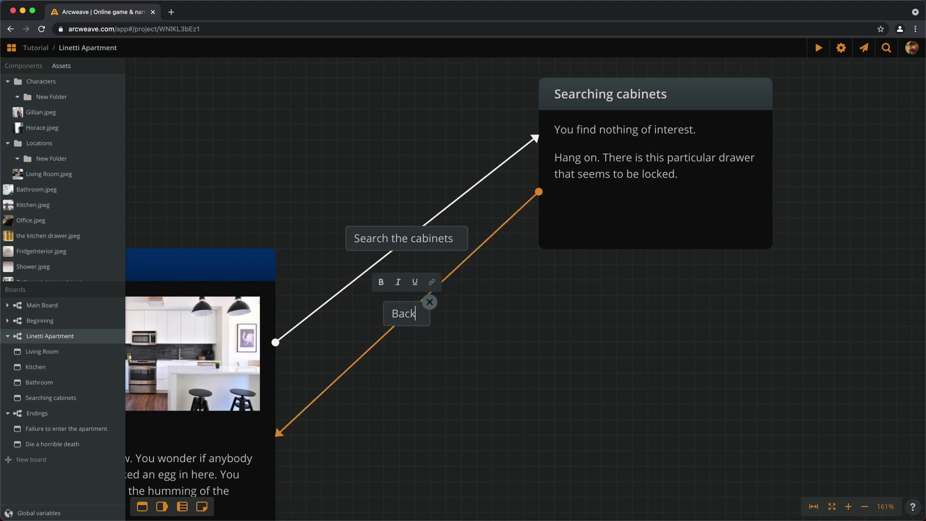
{"action": "key", "text": "Return"}
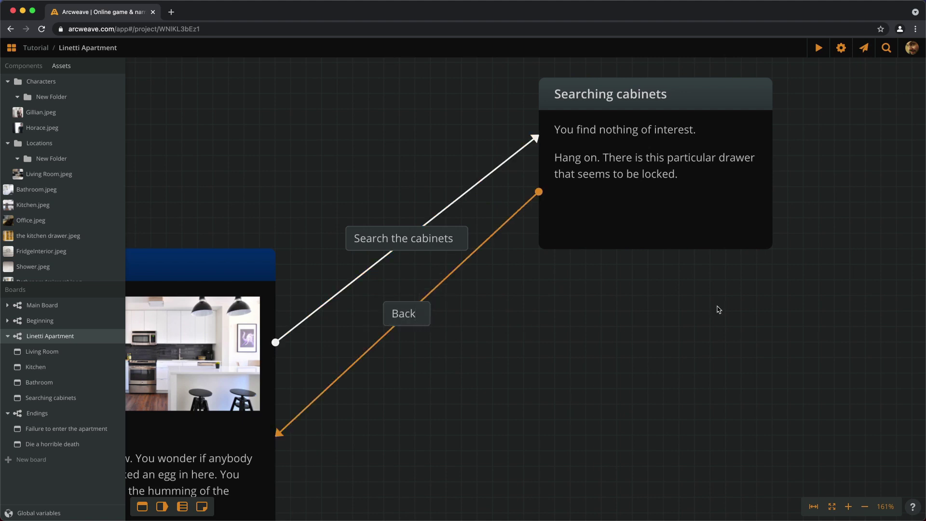
{"action": "scroll", "coordinate": [718, 309], "scroll_direction": "down", "scroll_amount": 2}
{"action": "left_click", "coordinate": [671, 344]}
Set the Living Room element as the project's starting element
{"action": "scroll", "coordinate": [670, 344], "scroll_direction": "down", "scroll_amount": 2}
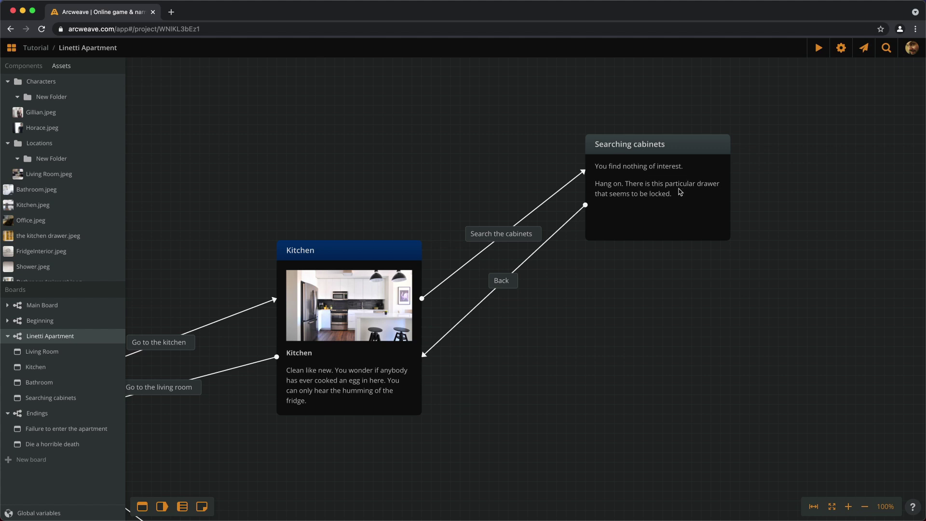
{"action": "scroll", "coordinate": [683, 209], "scroll_direction": "down", "scroll_amount": 5}
{"action": "scroll", "coordinate": [665, 318], "scroll_direction": "left", "scroll_amount": 3}
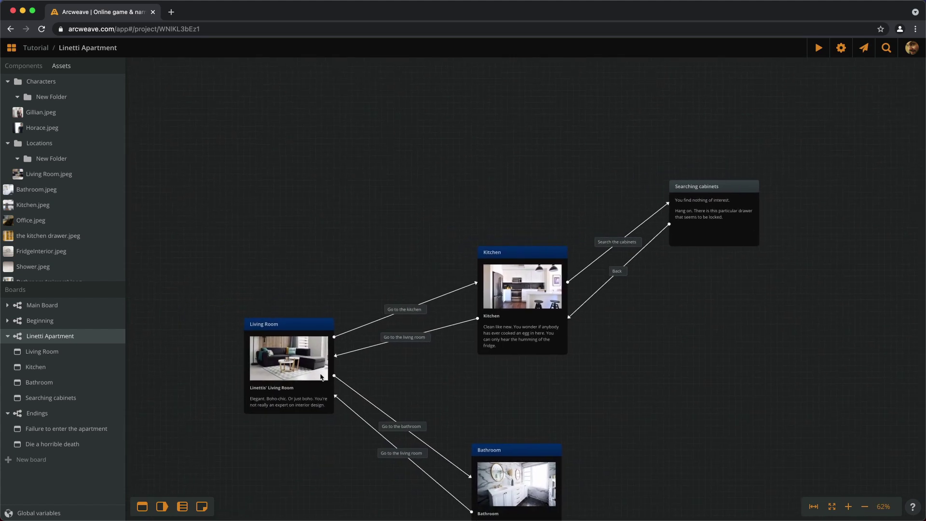
{"action": "scroll", "coordinate": [322, 377], "scroll_direction": "up", "scroll_amount": 6}
{"action": "right_click", "coordinate": [322, 333]}
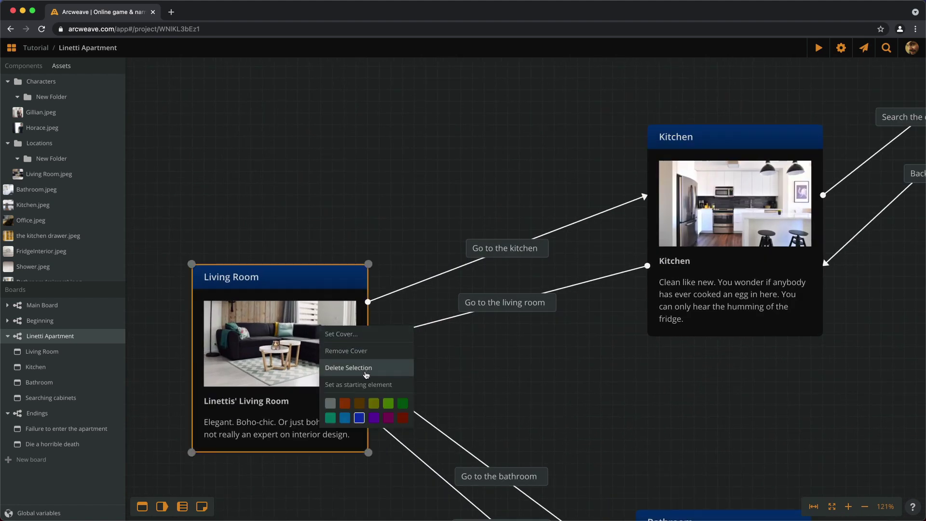
{"action": "left_click", "coordinate": [358, 385]}
{"action": "left_click", "coordinate": [381, 194]}
In play mode, go to the kitchen and move the "Search the cabinets" option above "Go to the living room"
{"action": "scroll", "coordinate": [342, 187], "scroll_direction": "down", "scroll_amount": 3}
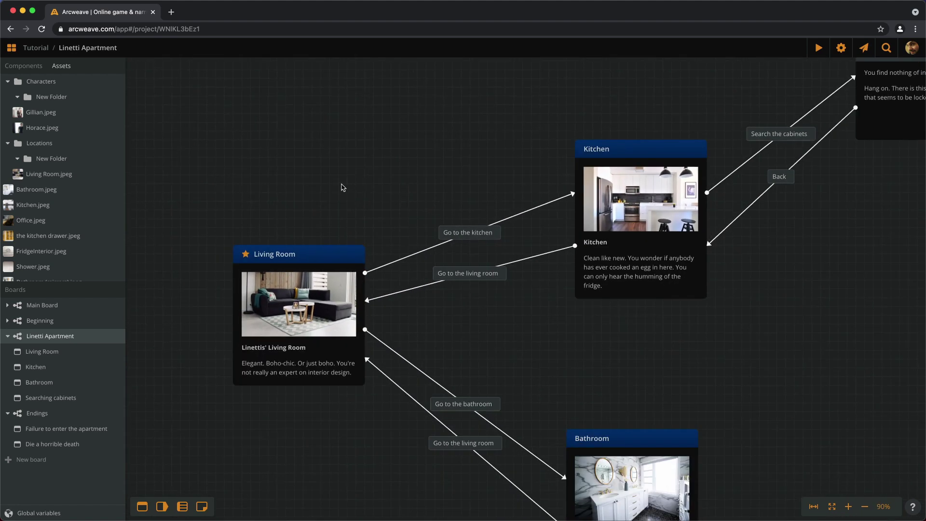
{"action": "scroll", "coordinate": [348, 181], "scroll_direction": "down", "scroll_amount": 4}
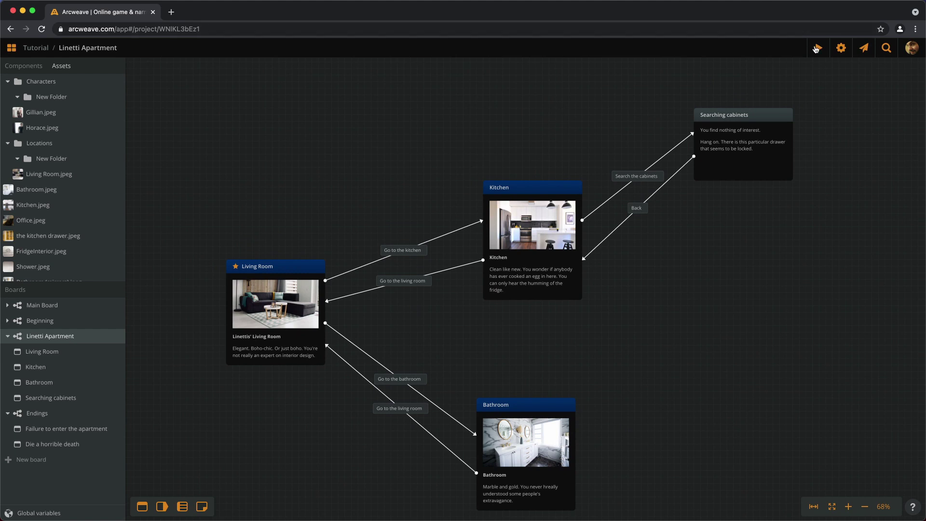
{"action": "left_click", "coordinate": [816, 49]}
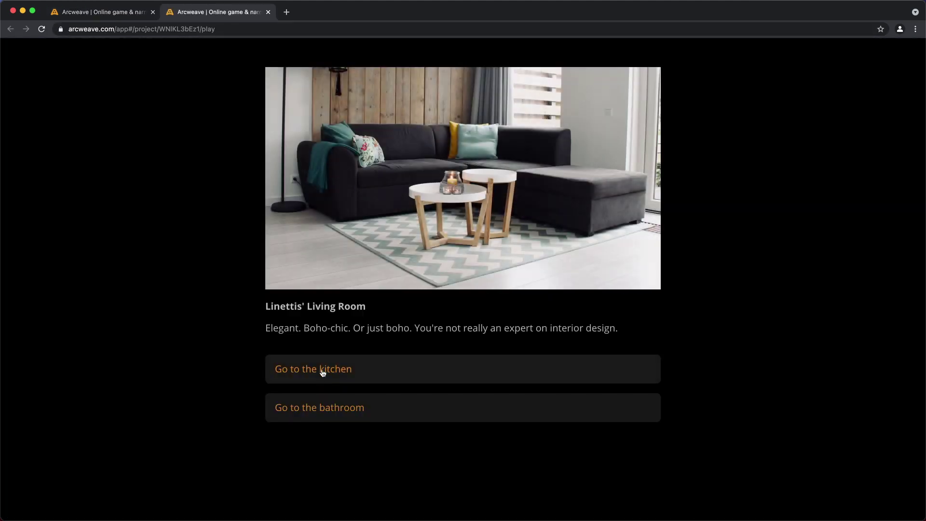
{"action": "left_click", "coordinate": [322, 373]}
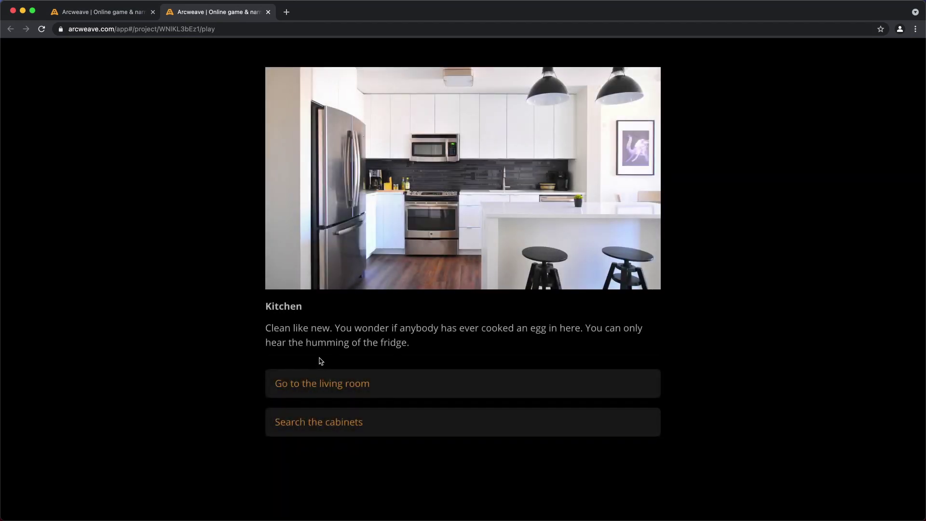
{"action": "left_click_drag", "start_coordinate": [387, 428], "coordinate": [393, 378]}
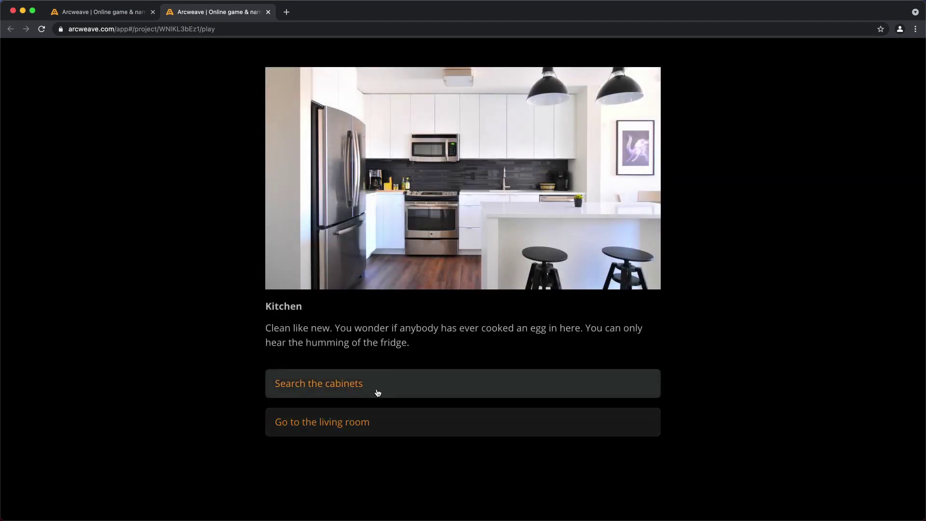
Test the "Search the cabinets" option and its "Back" option in play mode, and return to the project board
{"action": "left_click", "coordinate": [311, 386]}
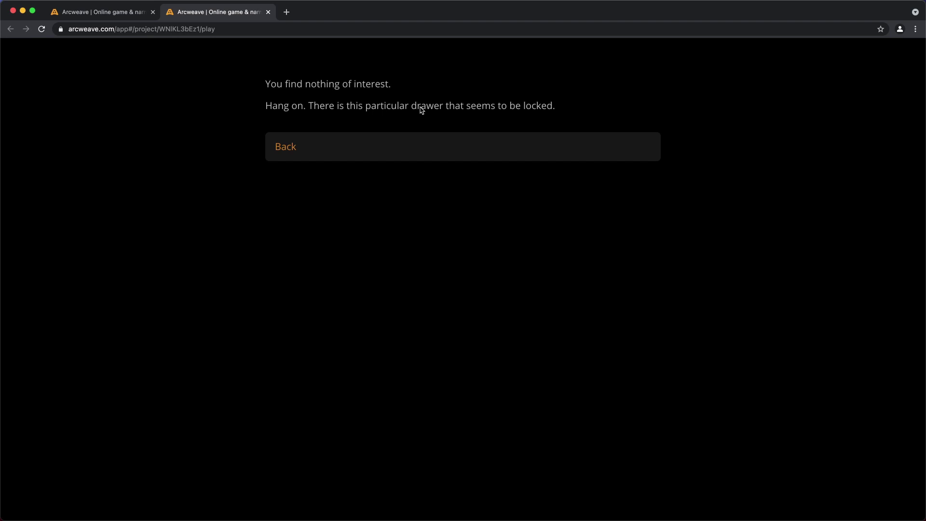
{"action": "left_click", "coordinate": [314, 151]}
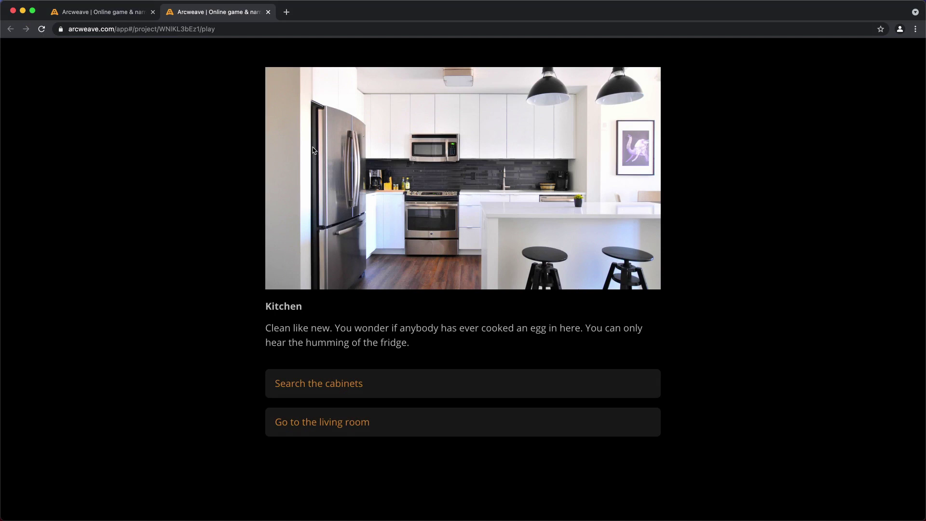
{"action": "left_click", "coordinate": [101, 11]}
Add an empty element on the Linetti Apartment board, to the upper right of the Bathroom element
{"action": "scroll", "coordinate": [600, 153], "scroll_direction": "down", "scroll_amount": 2}
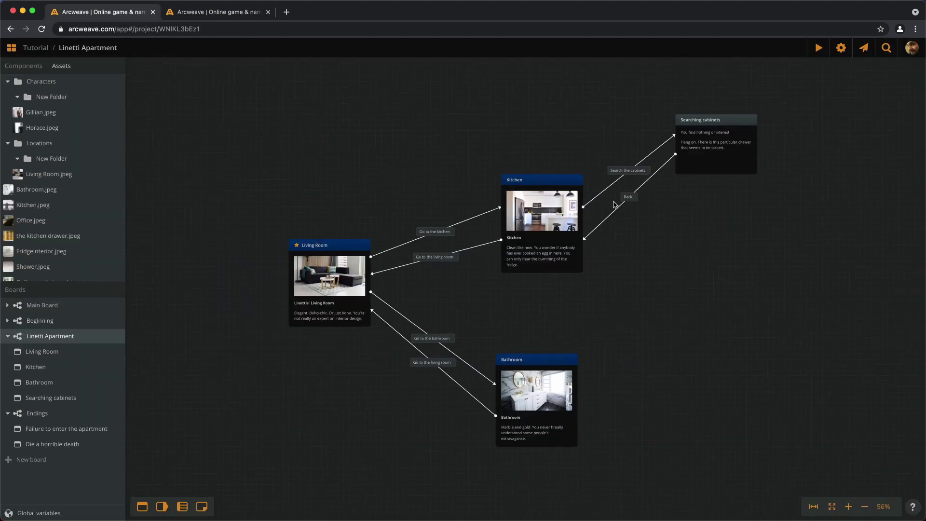
{"action": "scroll", "coordinate": [601, 273], "scroll_direction": "up", "scroll_amount": 4}
{"action": "left_click_drag", "start_coordinate": [600, 326], "coordinate": [577, 315]}
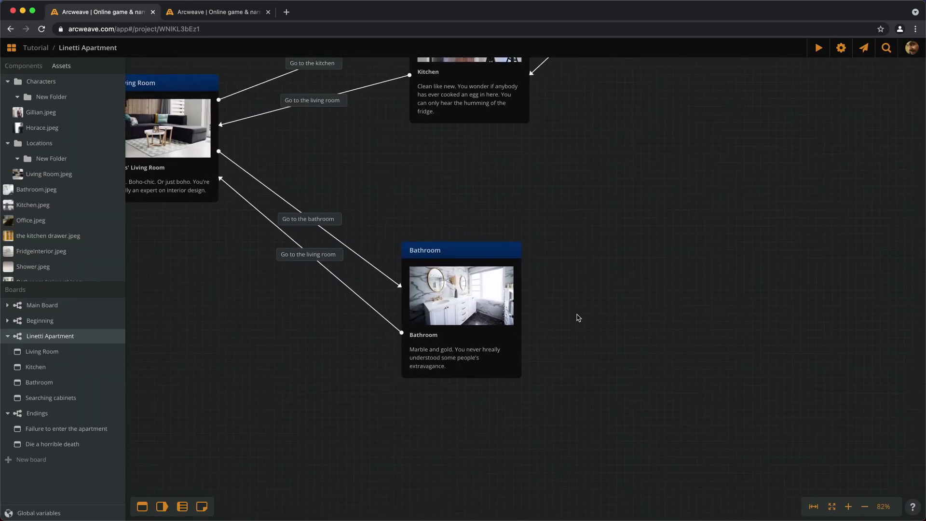
{"action": "double_click", "coordinate": [689, 203]}
{"action": "left_click_drag", "start_coordinate": [688, 207], "coordinate": [738, 210]}
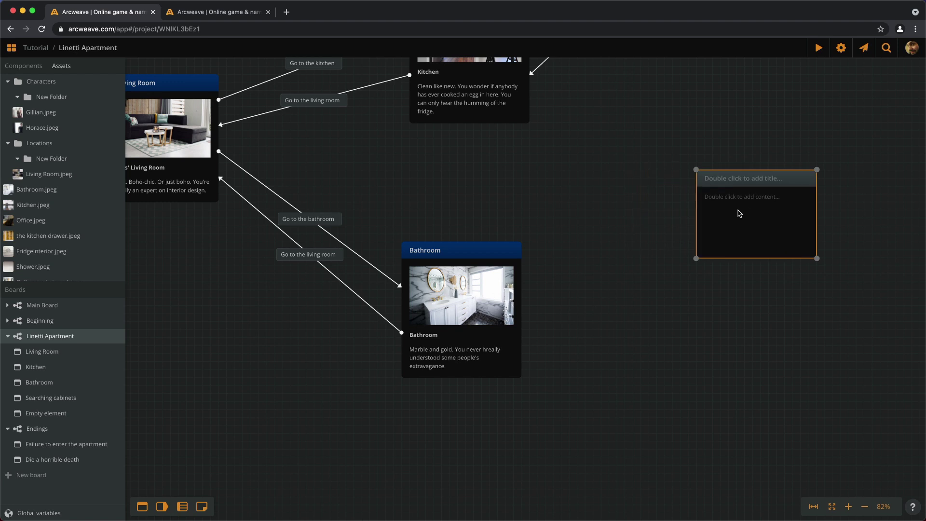
{"action": "scroll", "coordinate": [678, 187], "scroll_direction": "up", "scroll_amount": 3}
{"action": "left_click_drag", "start_coordinate": [617, 220], "coordinate": [503, 231]}
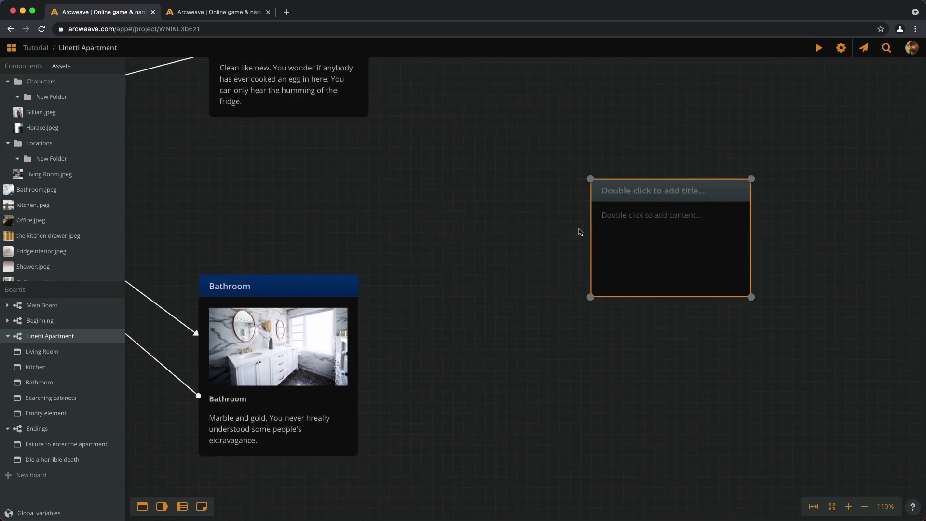
Connect the Bathroom element to the new empty element and label the connection "Examine the mirrors"
{"action": "left_click_drag", "start_coordinate": [353, 359], "coordinate": [603, 231]}
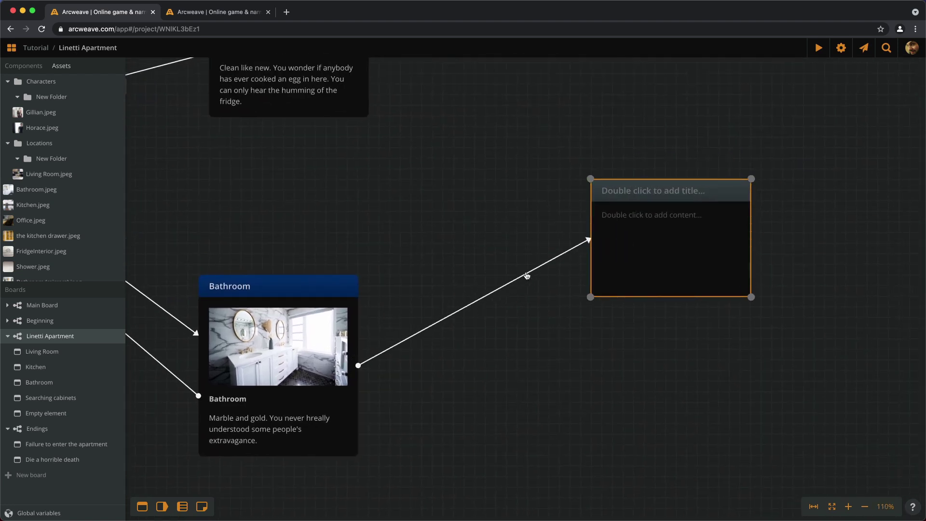
{"action": "double_click", "coordinate": [483, 297]}
{"action": "type", "text": "Examine the mirrors"}
{"action": "key", "text": "Return"}
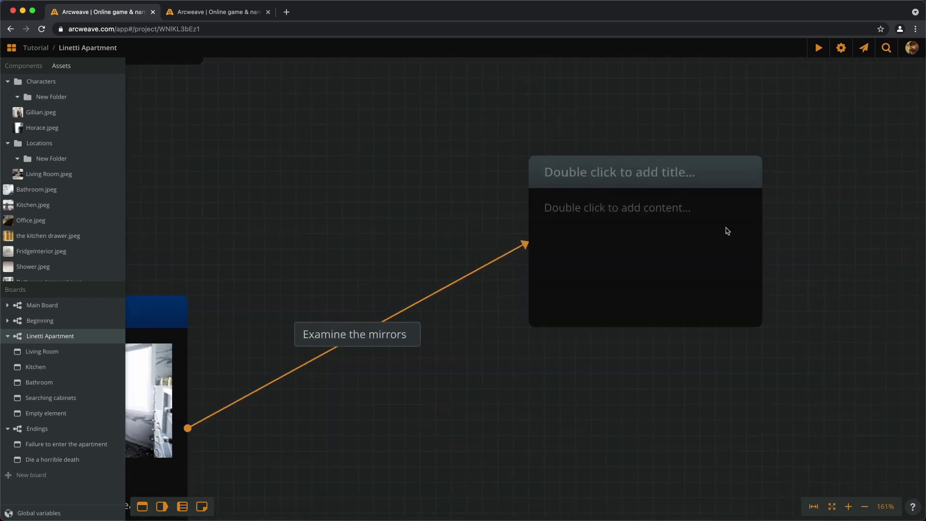
Title the new element connected to the Bathroom "Bathroom mirrors"
{"action": "double_click", "coordinate": [626, 174]}
{"action": "type", "text": "Bathroom mirrors"}
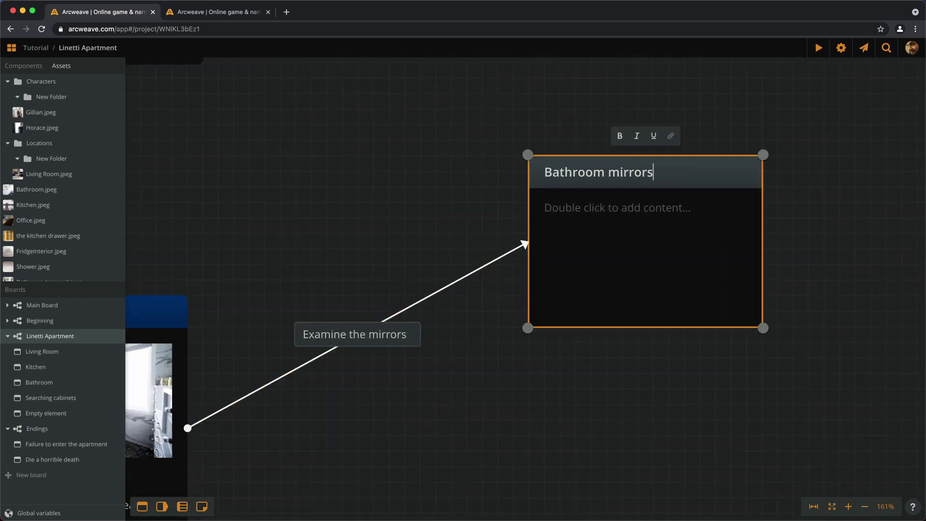
{"action": "key", "text": "Tab"}
Write the content paragraph "Two identical mirrors over two identical sinks. You wonder whether the siblings have to do everything at the same time."
{"action": "type", "text": "Two identical mirrors over two identical sinks. Yo"}
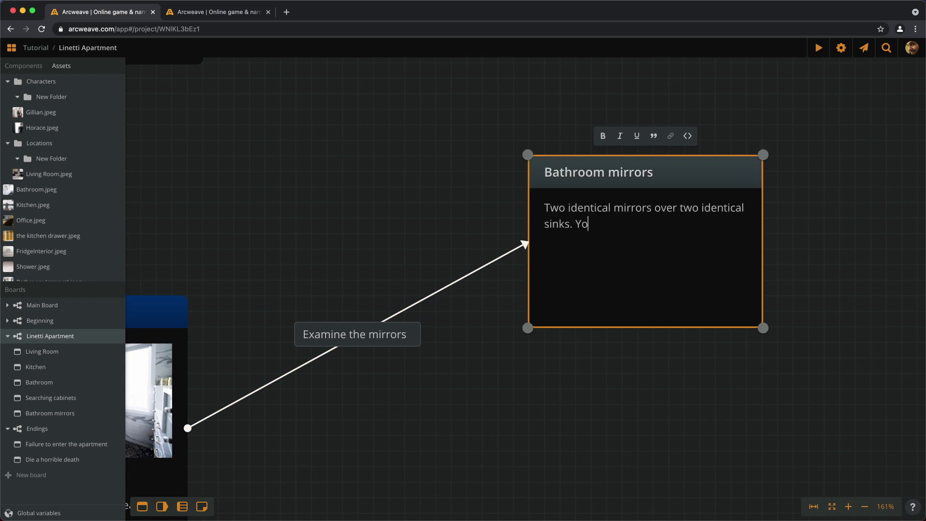
{"action": "type", "text": "u wonder whether the siblings have to do everything at the same time."}
{"action": "key", "text": "Return"}
Begin a second content paragraph: "Hey, wait a second. Those two mirrors are not positioned fully flat on the wall. They actually..."
{"action": "type", "text": "Hey, "}
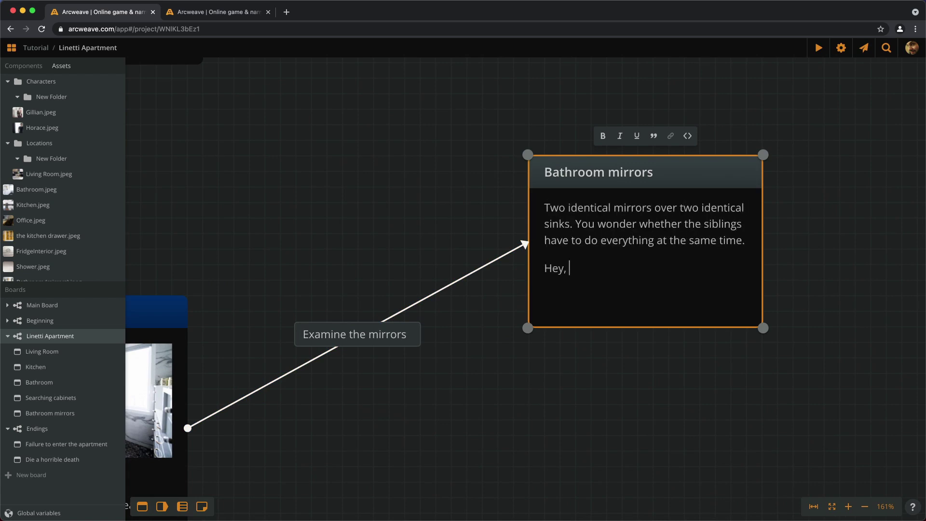
{"action": "type", "text": "wait a second. Those two mirrors are not positioned fully flat on the wall. They actually... W"}
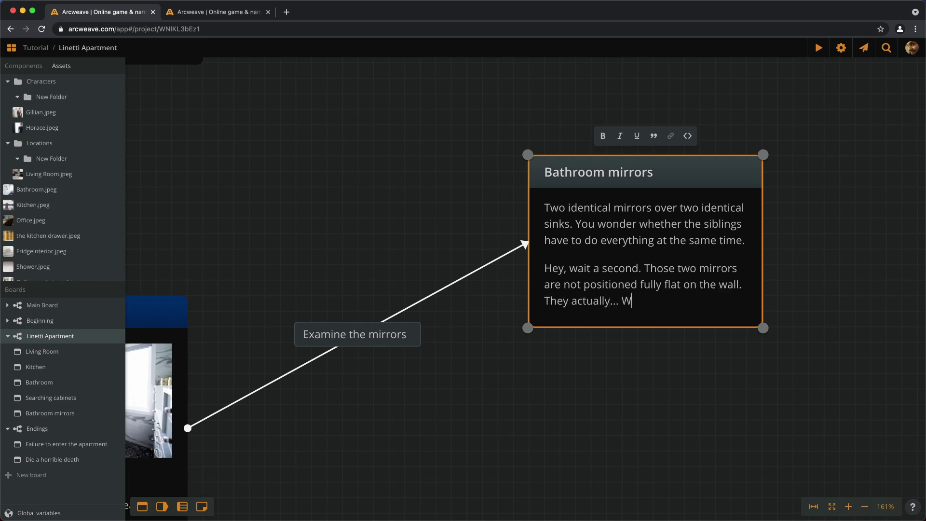
Complete the paragraph with "When you stand at the centre of the room, they both reflect the same corner: the top part of the door."
{"action": "type", "text": "hen you stand at the centre of the room, they both reflect the same corner: the top part of the door"}
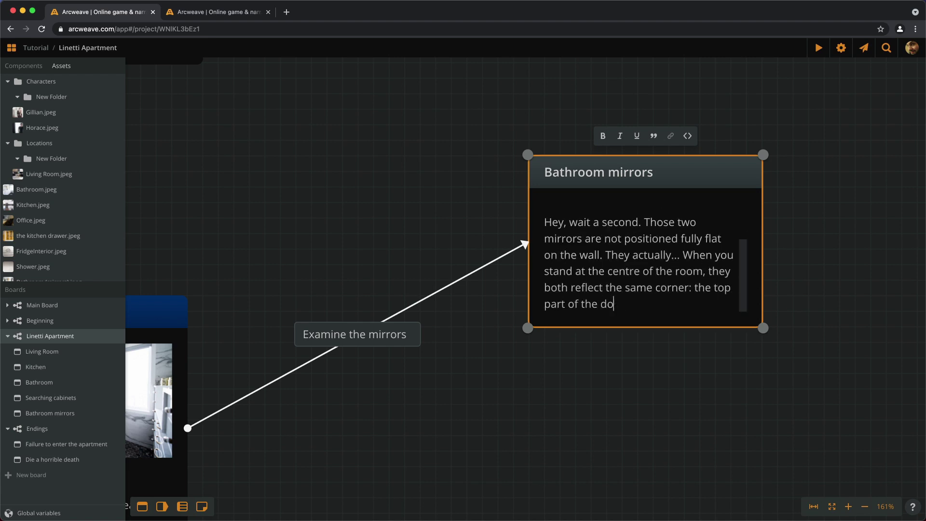
{"action": "key", "text": "Escape"}
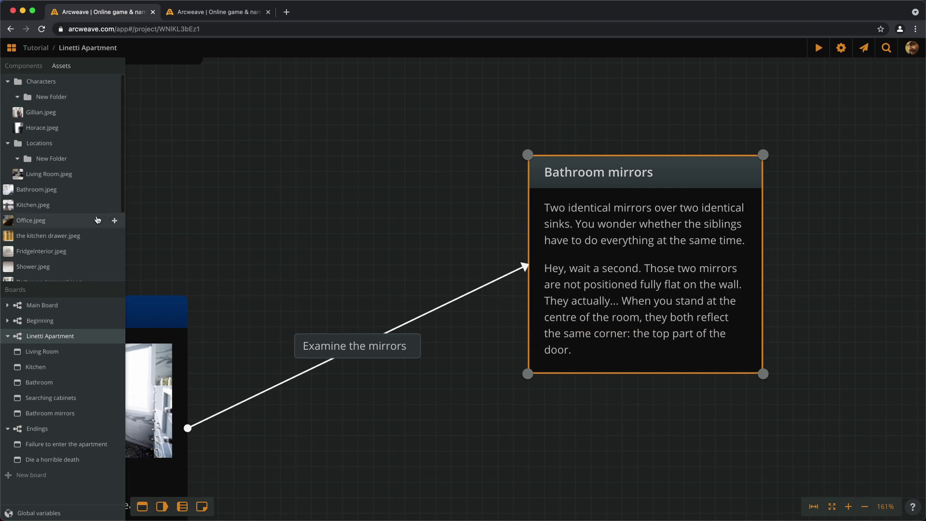
Add the image asset Bathroom (mirrors).jpeg to the Bathroom mirrors element
{"action": "scroll", "coordinate": [42, 209], "scroll_direction": "down", "scroll_amount": 1}
{"action": "scroll", "coordinate": [43, 209], "scroll_direction": "down", "scroll_amount": 1}
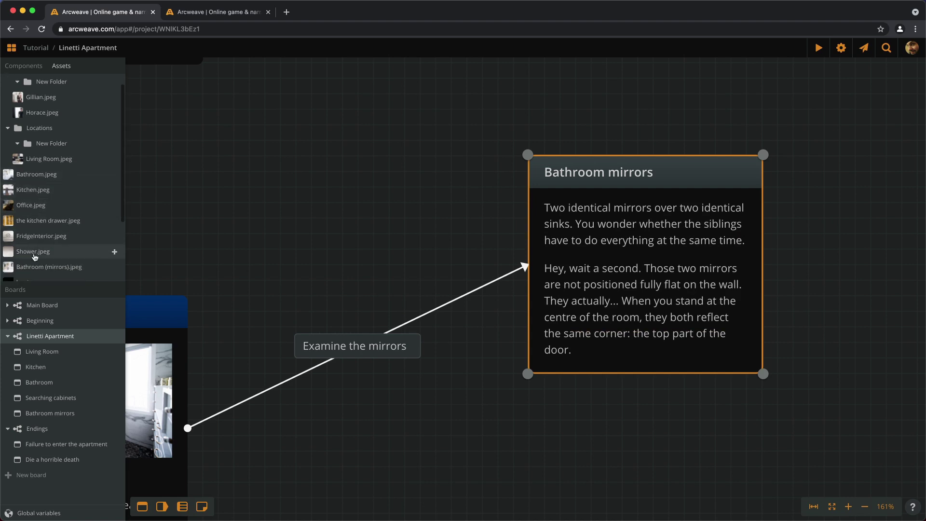
{"action": "left_click_drag", "start_coordinate": [48, 267], "coordinate": [646, 244]}
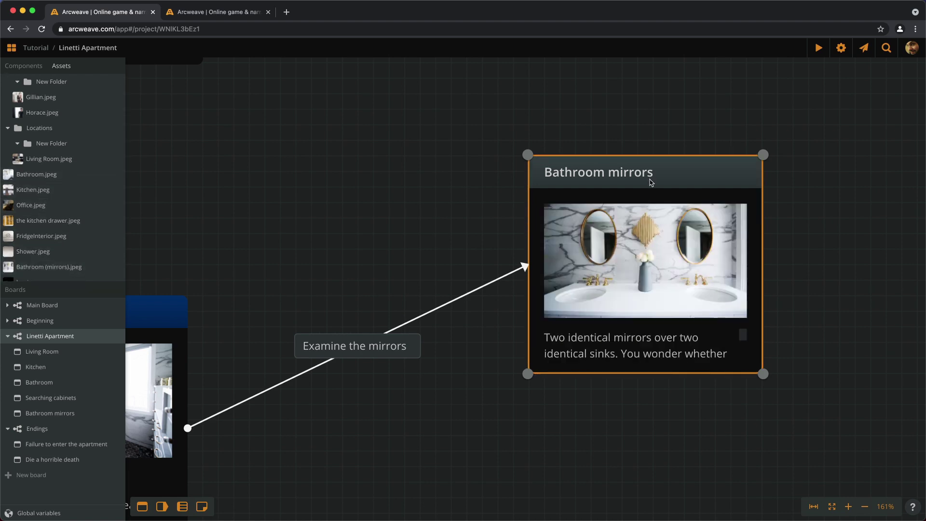
{"action": "left_click", "coordinate": [477, 128]}
Add an empty element on the board to the upper right of the Bathroom mirrors element
{"action": "scroll", "coordinate": [476, 129], "scroll_direction": "down", "scroll_amount": 2}
{"action": "scroll", "coordinate": [477, 128], "scroll_direction": "down", "scroll_amount": 1}
{"action": "scroll", "coordinate": [457, 166], "scroll_direction": "down", "scroll_amount": 1}
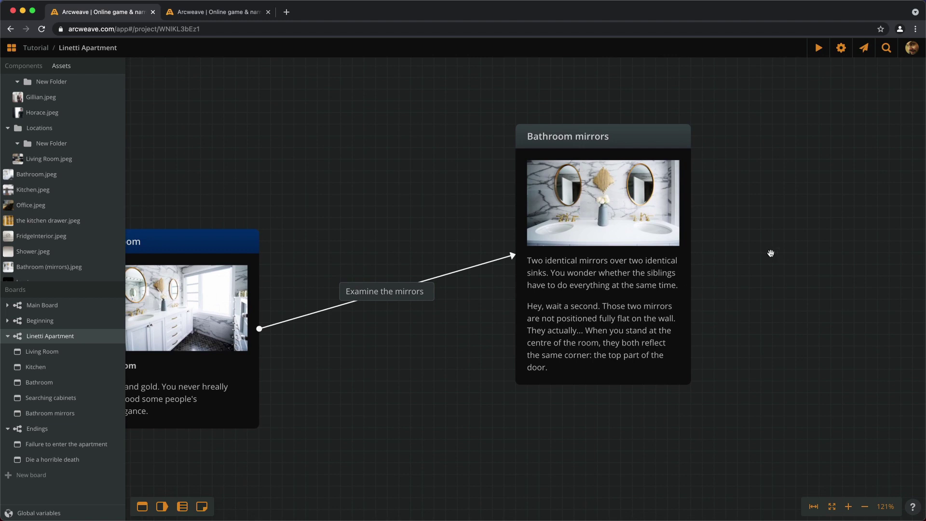
{"action": "scroll", "coordinate": [769, 252], "scroll_direction": "right", "scroll_amount": 5}
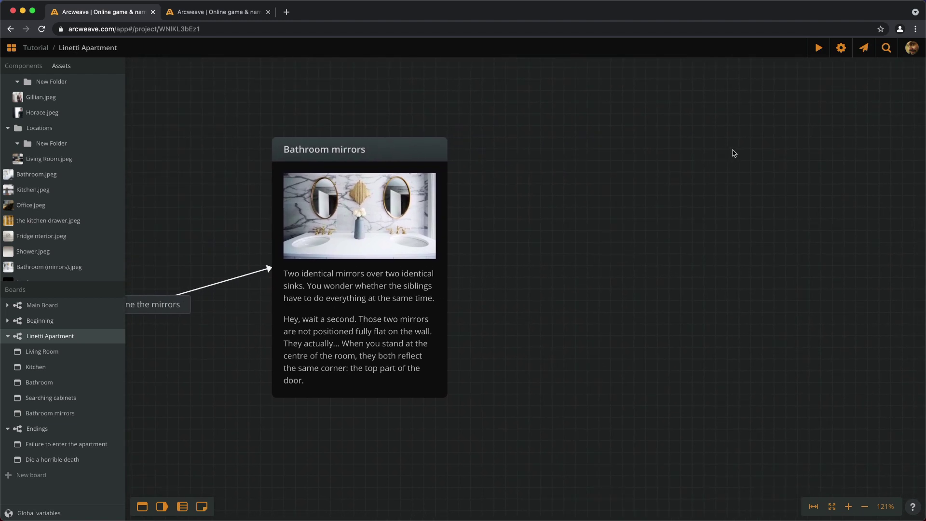
{"action": "double_click", "coordinate": [778, 147]}
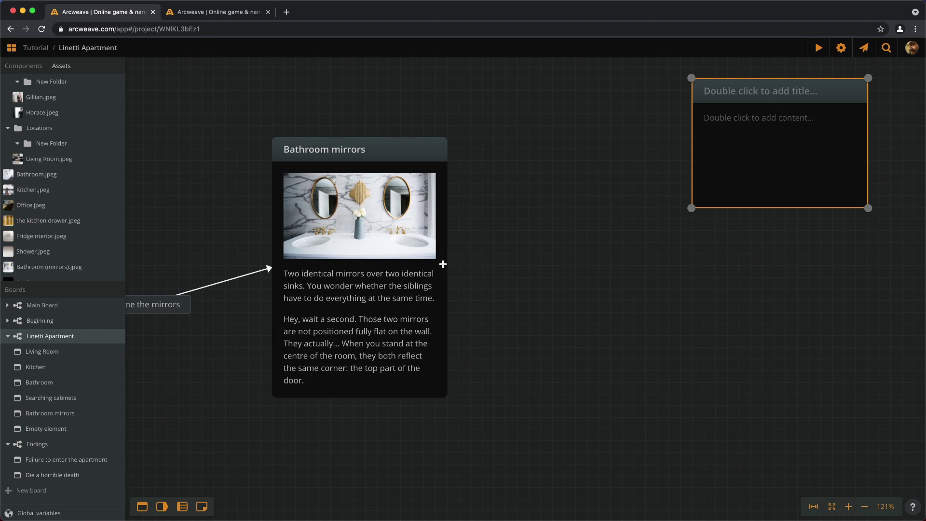
Connect the Bathroom mirrors element to the new empty element and label the connection "Examine the corner above the door"
{"action": "left_click_drag", "start_coordinate": [442, 264], "coordinate": [694, 154]}
{"action": "left_click", "coordinate": [568, 209]}
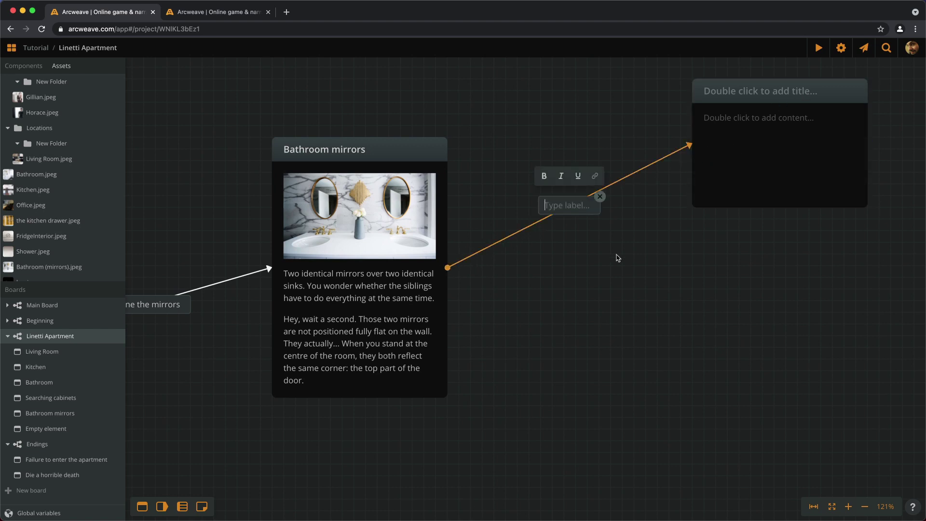
{"action": "type", "text": "Examine the corner above the door"}
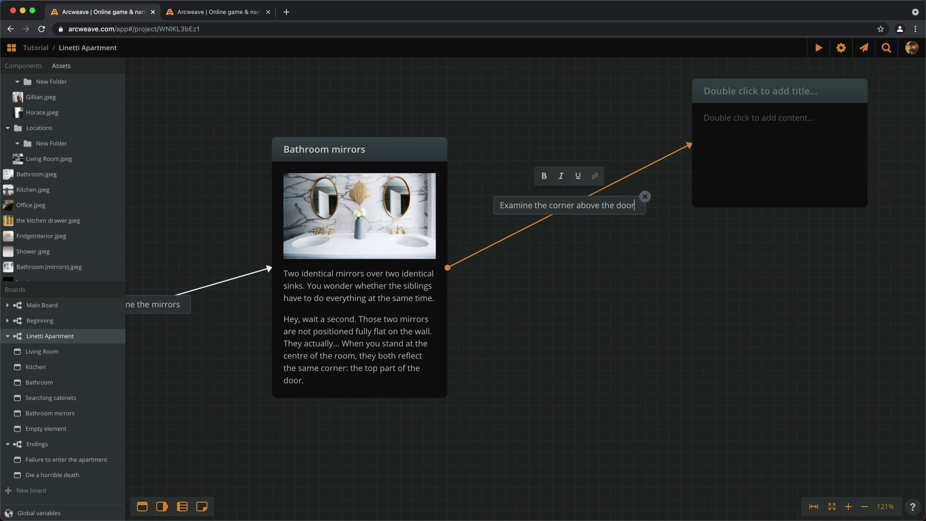
{"action": "key", "text": "Return"}
Title the new element connected to Bathroom mirrors "Finding the key"
{"action": "scroll", "coordinate": [595, 282], "scroll_direction": "up", "scroll_amount": 5}
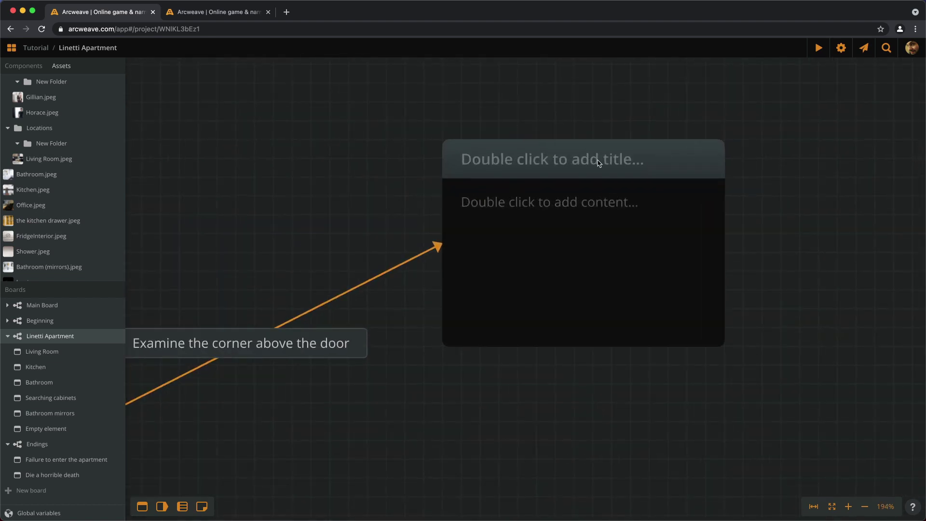
{"action": "double_click", "coordinate": [602, 155]}
{"action": "type", "text": "Finding the key"}
{"action": "key", "text": "Tab"}
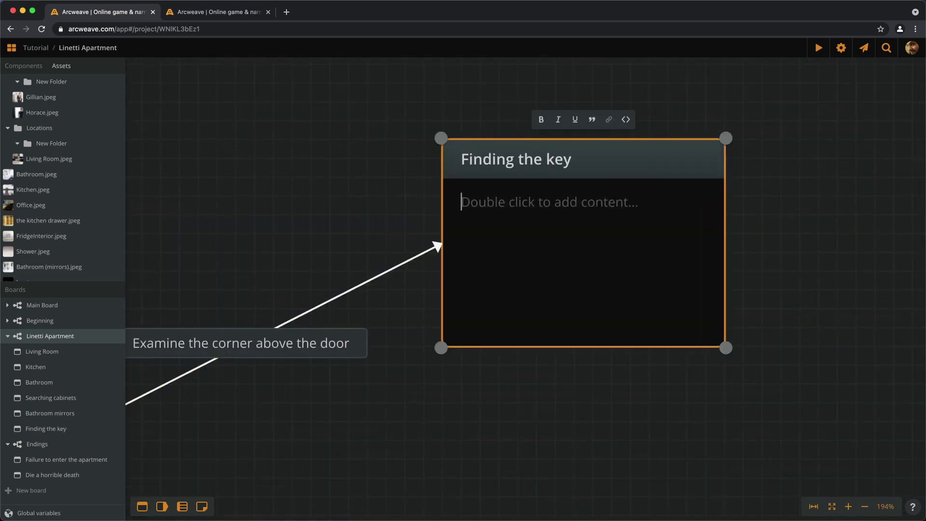
Write the content paragraph "You run your fingertips along the door's top frame. You stop, as they touch something. Something small and jagged."
{"action": "type", "text": "You run your fingertips along the door's top frame. You stop, as they touch something. Something small and jagged."}
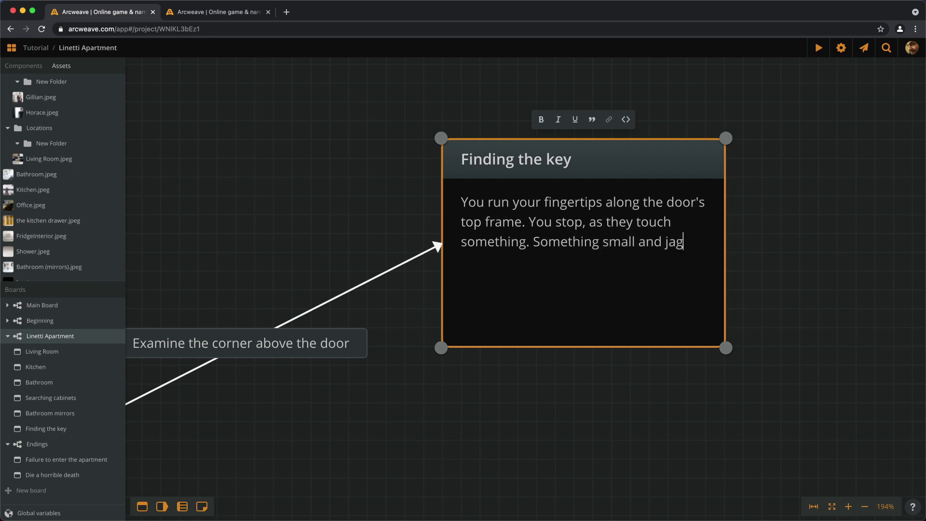
{"action": "key", "text": "Return"}
Add the second content paragraph "It's a key! You put it in your pocket." to the Finding the key element
{"action": "type", "text": "It's a key! You put it in your pocket."}
{"action": "key", "text": "Escape"}
{"action": "left_click", "coordinate": [816, 216]}
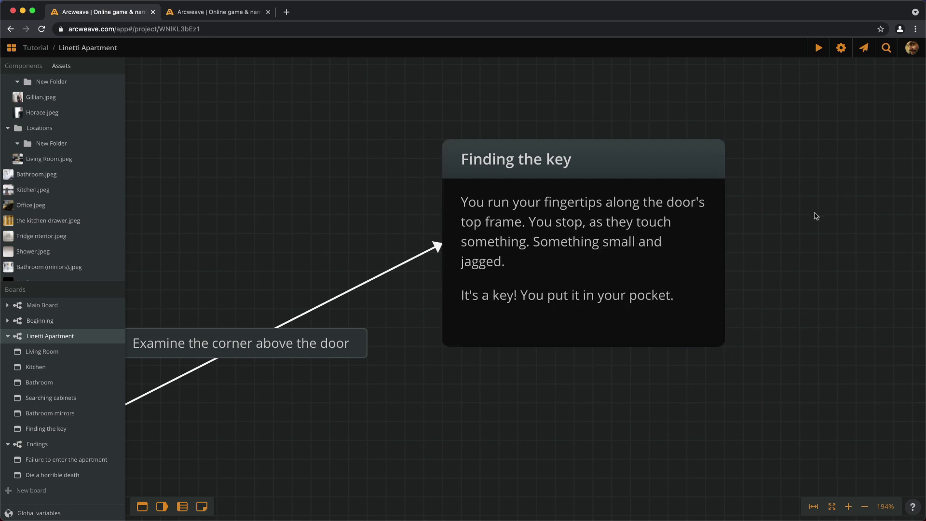
Set the colour of the Finding the key element to teal green
{"action": "scroll", "coordinate": [814, 213], "scroll_direction": "down", "scroll_amount": 5}
{"action": "right_click", "coordinate": [711, 233]}
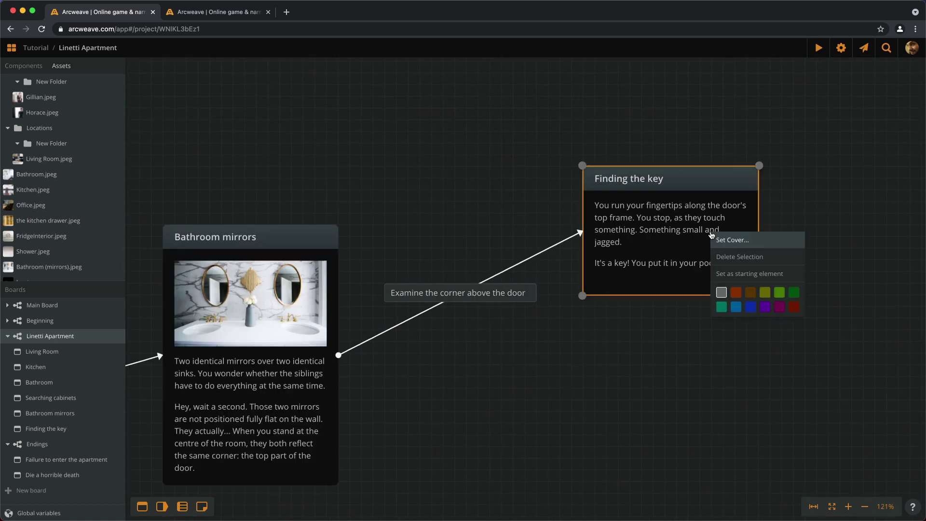
{"action": "left_click", "coordinate": [723, 307]}
{"action": "left_click", "coordinate": [639, 393]}
Place a link to the board's Bathroom element to the right of the Finding the key element
{"action": "scroll", "coordinate": [639, 392], "scroll_direction": "left", "scroll_amount": 3}
{"action": "scroll", "coordinate": [639, 393], "scroll_direction": "down", "scroll_amount": 2}
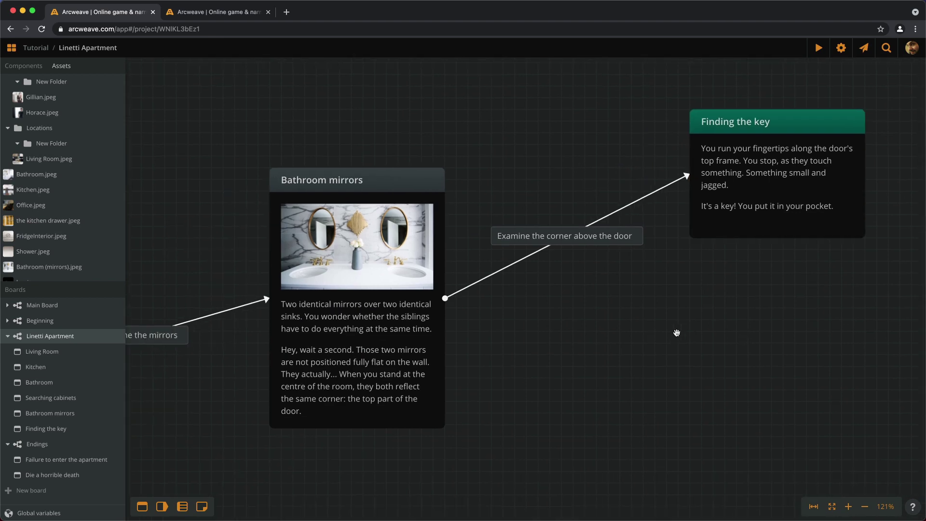
{"action": "scroll", "coordinate": [676, 331], "scroll_direction": "down", "scroll_amount": 3}
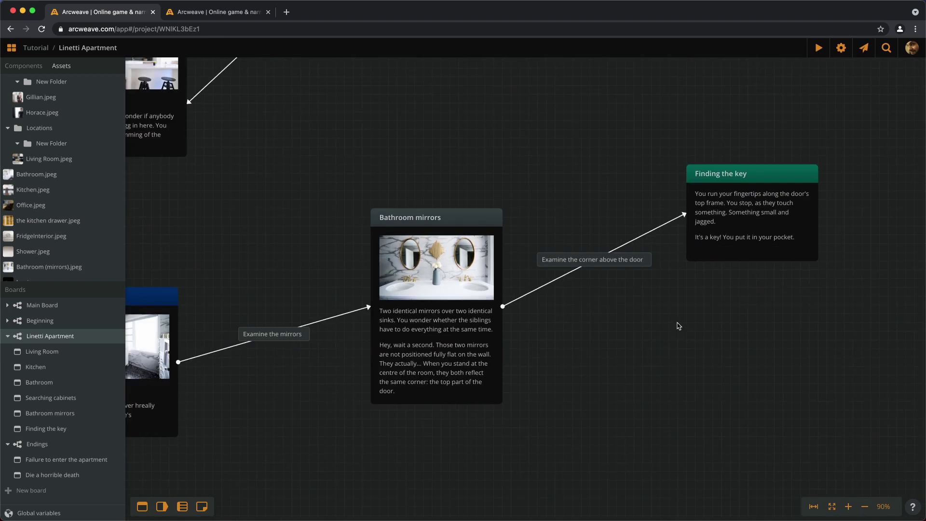
{"action": "scroll", "coordinate": [686, 313], "scroll_direction": "down", "scroll_amount": 4}
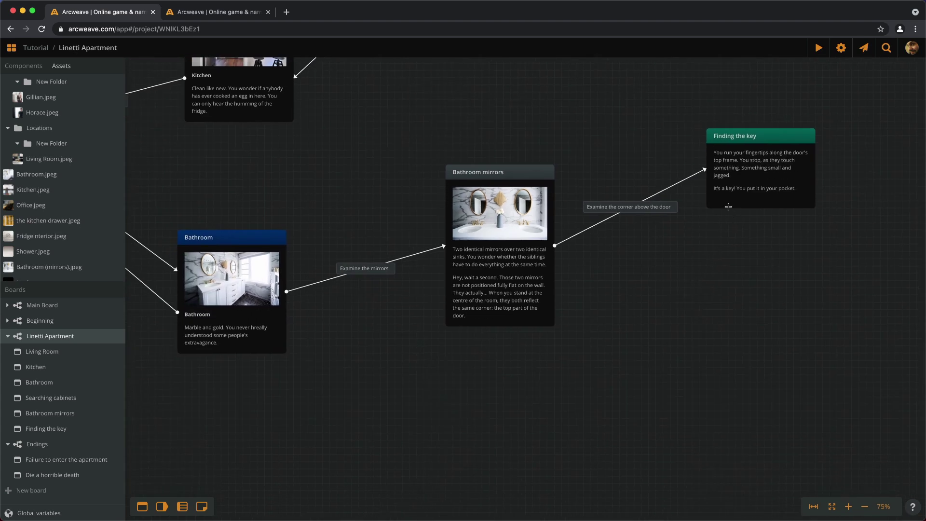
{"action": "left_click_drag", "start_coordinate": [728, 206], "coordinate": [560, 351]}
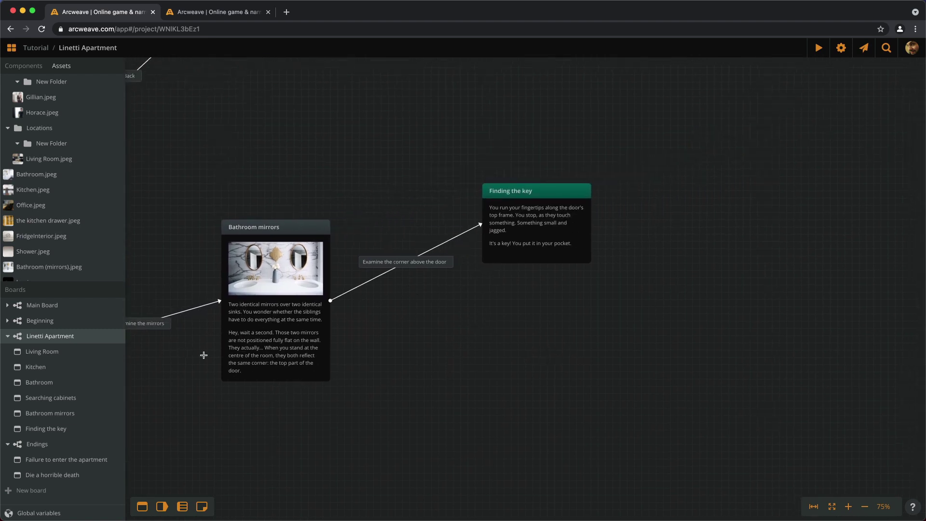
{"action": "left_click_drag", "start_coordinate": [38, 382], "coordinate": [730, 220]}
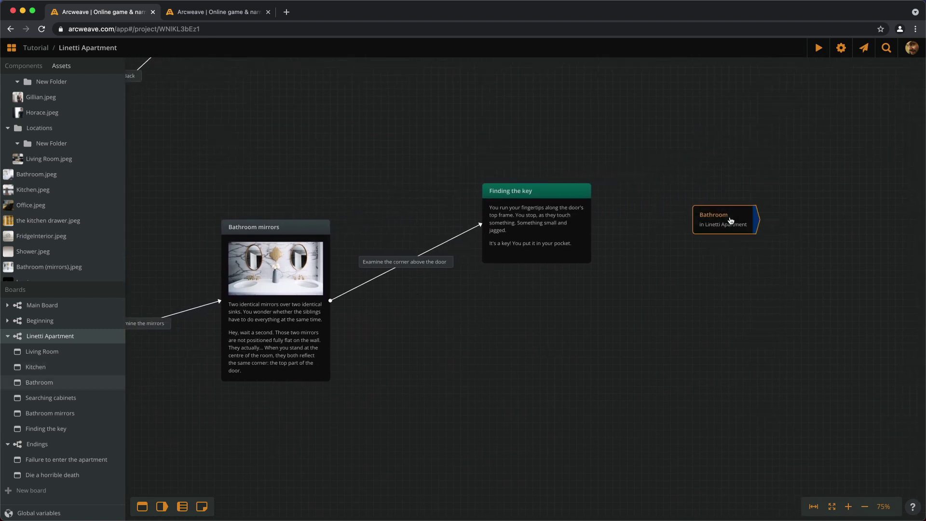
Connect the Finding the key element to the Bathroom link and label the connection "Back"
{"action": "scroll", "coordinate": [740, 161], "scroll_direction": "up", "scroll_amount": 4}
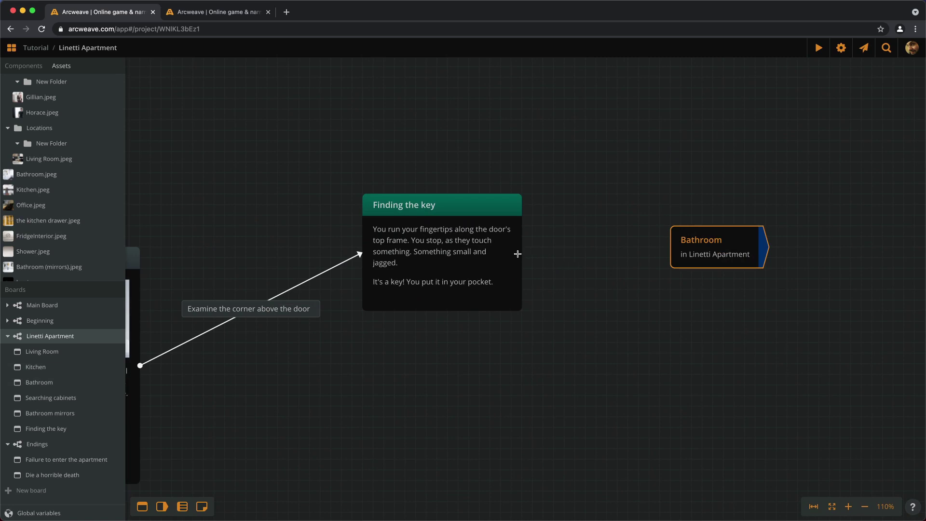
{"action": "left_click_drag", "start_coordinate": [518, 254], "coordinate": [690, 252]}
{"action": "left_click", "coordinate": [607, 253]}
{"action": "scroll", "coordinate": [707, 220], "scroll_direction": "up", "scroll_amount": 3}
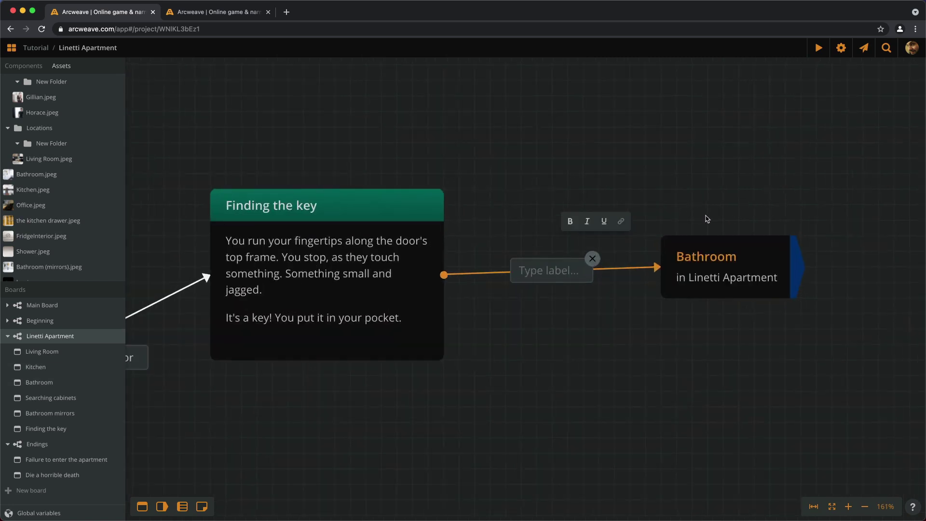
{"action": "type", "text": "Back"}
{"action": "key", "text": "Return"}
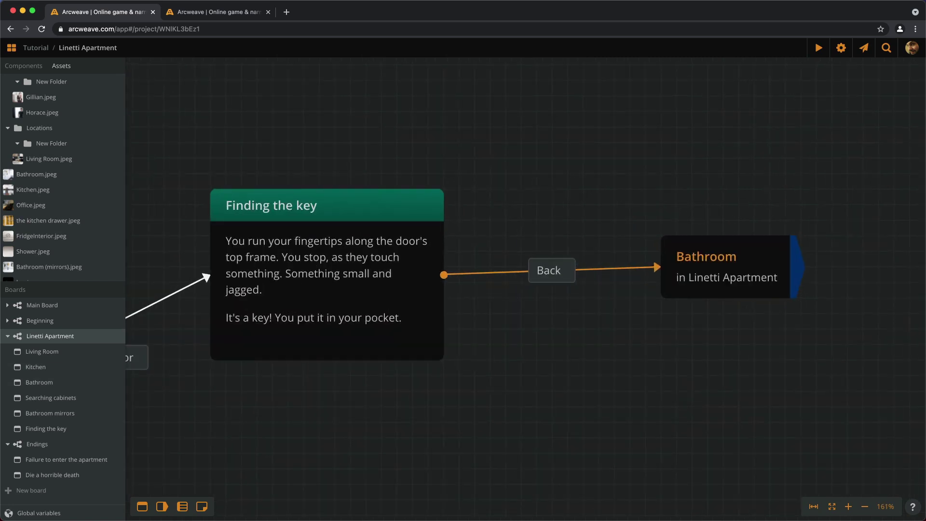
Start play mode for the project and close the extra play page, keeping the one that starts in the Linettis' living room
{"action": "scroll", "coordinate": [806, 179], "scroll_direction": "down", "scroll_amount": 4}
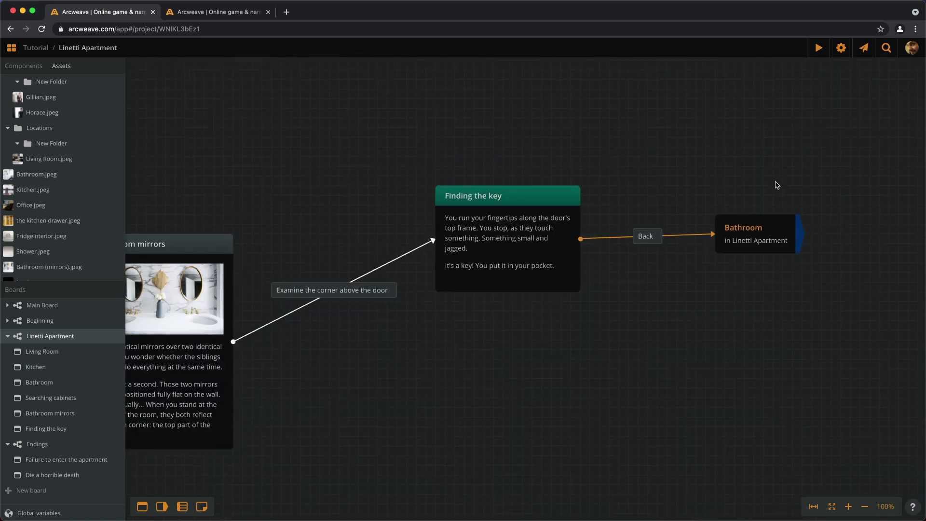
{"action": "scroll", "coordinate": [774, 182], "scroll_direction": "down", "scroll_amount": 4}
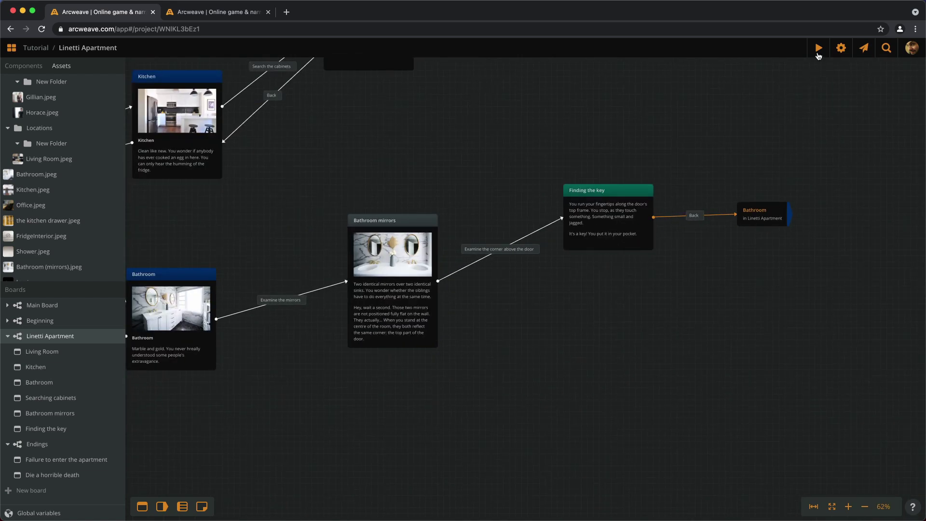
{"action": "left_click", "coordinate": [819, 48]}
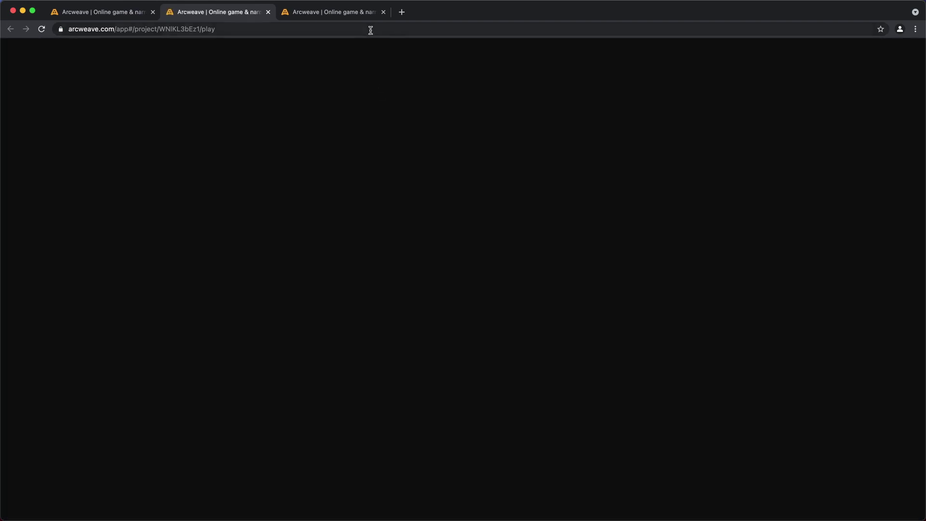
{"action": "left_click", "coordinate": [383, 12]}
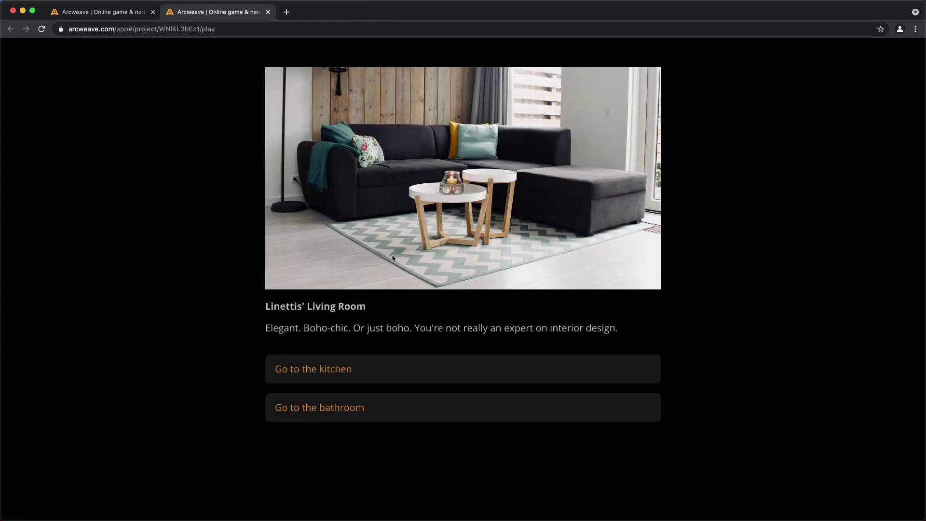
Test the bathroom path in play mode: go to the bathroom, examine the mirrors, and examine the corner above the door
{"action": "left_click", "coordinate": [339, 406]}
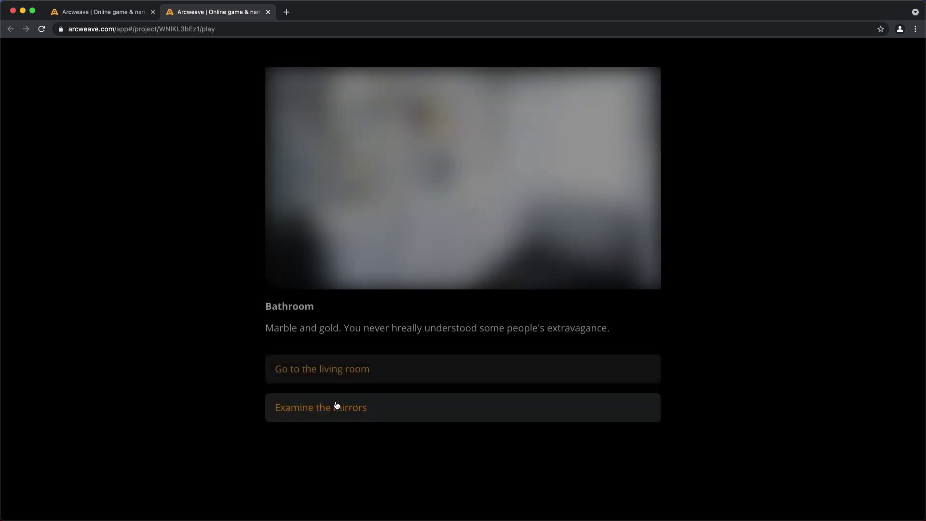
{"action": "left_click", "coordinate": [416, 408]}
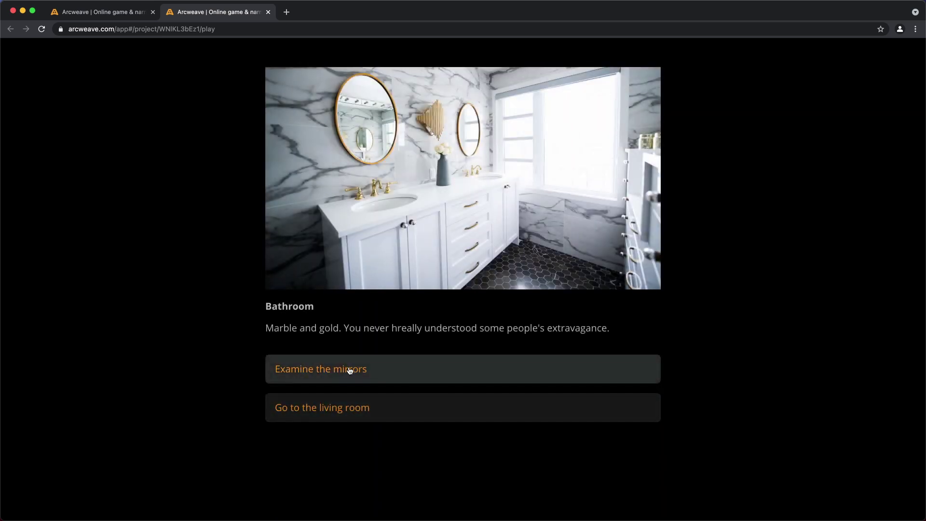
{"action": "left_click", "coordinate": [352, 369]}
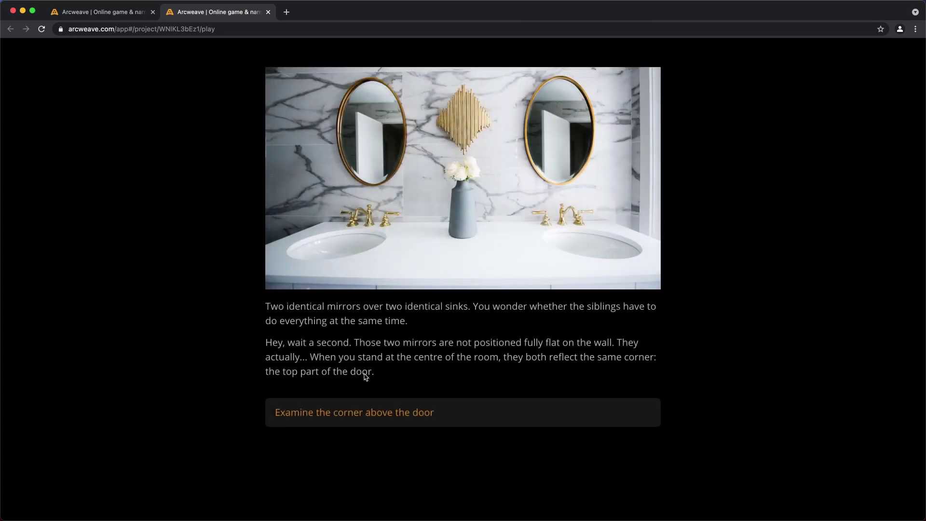
{"action": "left_click", "coordinate": [374, 420]}
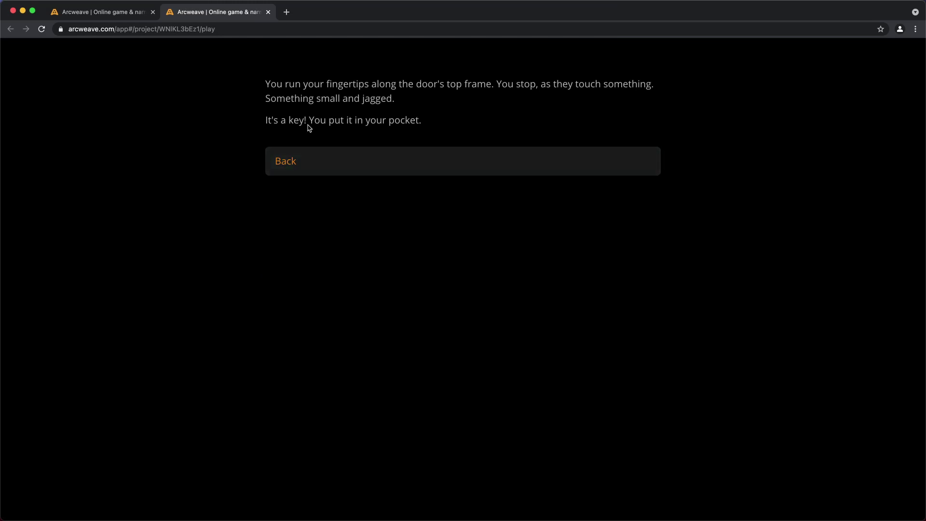
Return to the Linetti Apartment board and add the image asset key.jpeg to the Finding the key element
{"action": "left_click", "coordinate": [147, 15]}
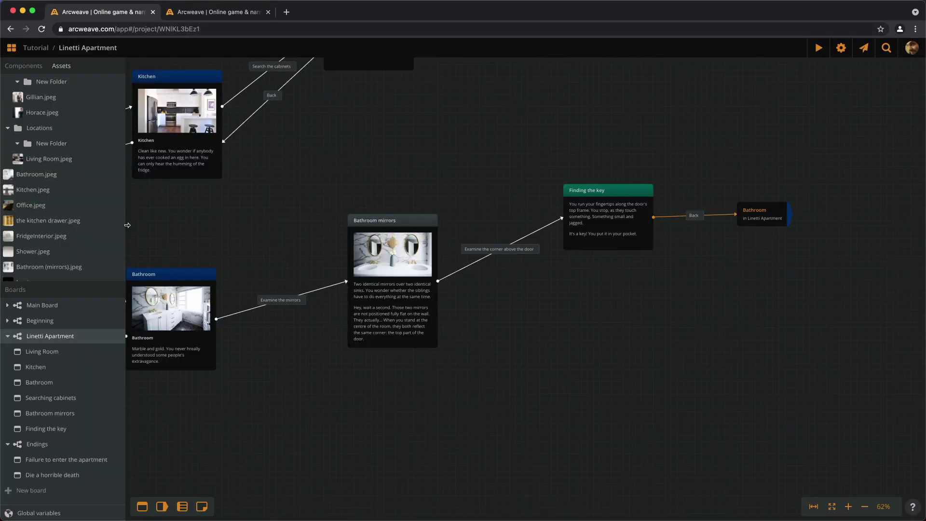
{"action": "scroll", "coordinate": [29, 201], "scroll_direction": "down", "scroll_amount": 5}
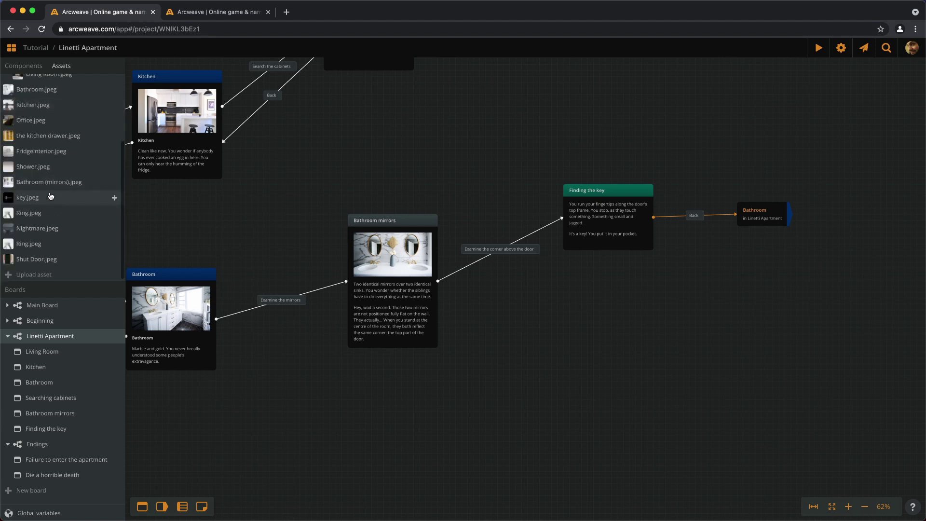
{"action": "left_click_drag", "start_coordinate": [25, 202], "coordinate": [607, 224]}
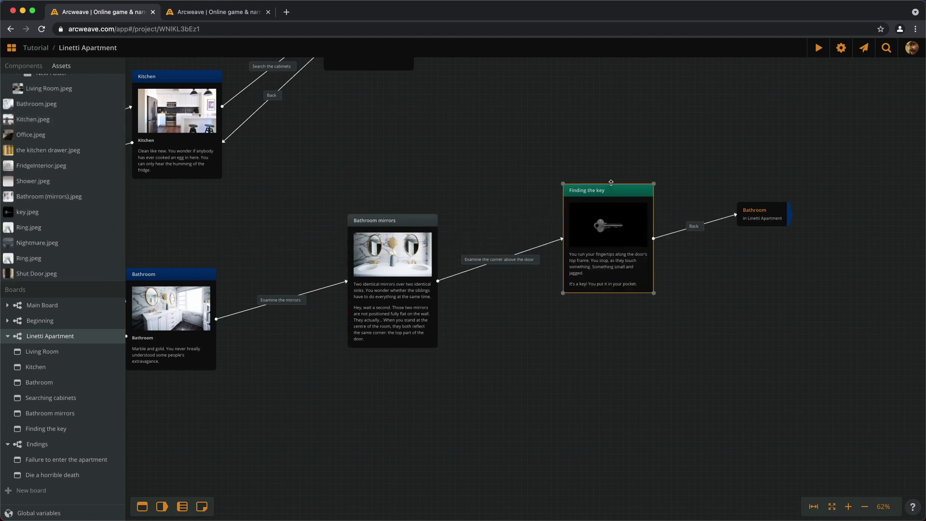
Switch to the play page and test going back to the bathroom, examining the mirrors, examining the corner above the door, and going back again
{"action": "left_click", "coordinate": [529, 181]}
{"action": "left_click", "coordinate": [225, 19]}
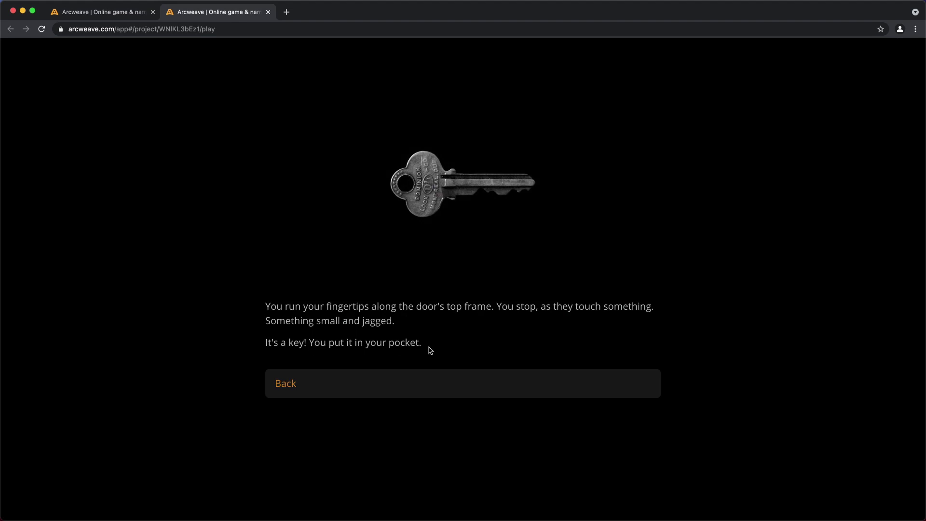
{"action": "left_click", "coordinate": [299, 390]}
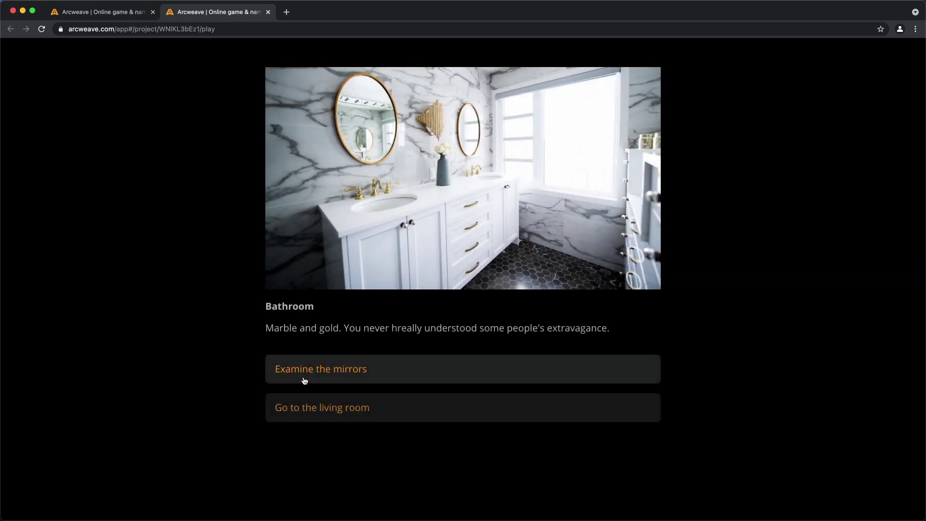
{"action": "left_click", "coordinate": [322, 370]}
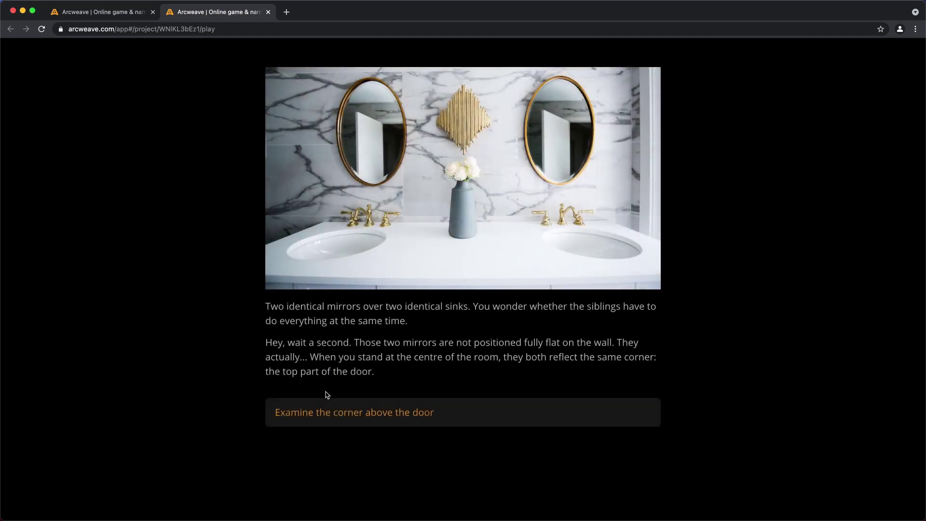
{"action": "left_click", "coordinate": [339, 418]}
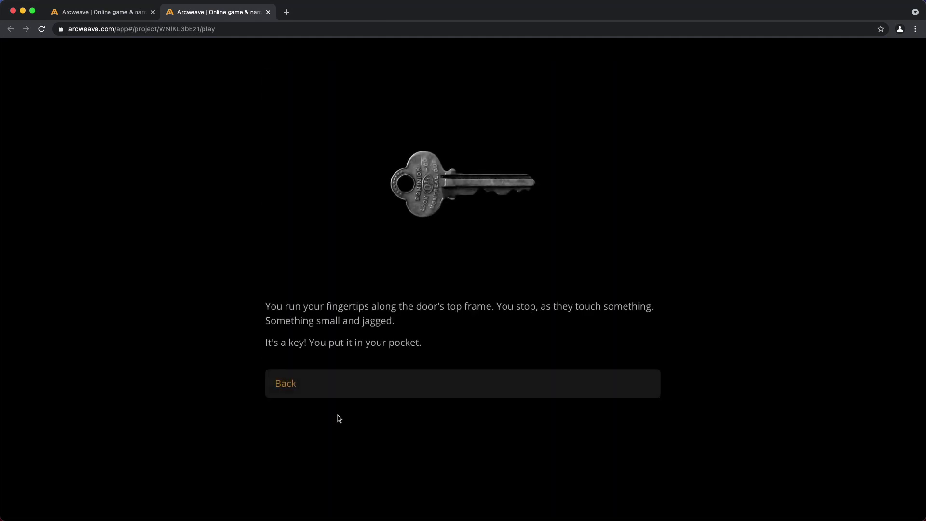
{"action": "left_click", "coordinate": [318, 384]}
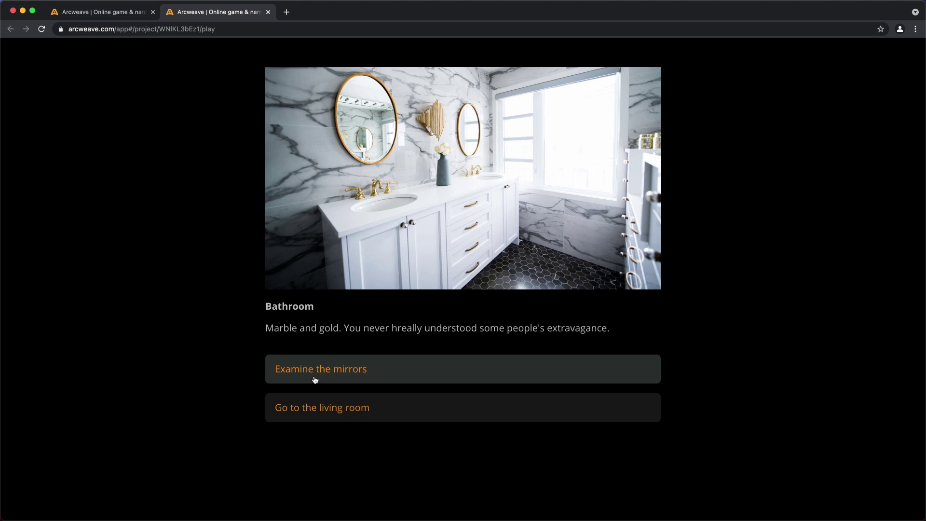
Return to the Linetti Apartment board and add a boolean global variable named has_key
{"action": "left_click", "coordinate": [100, 14]}
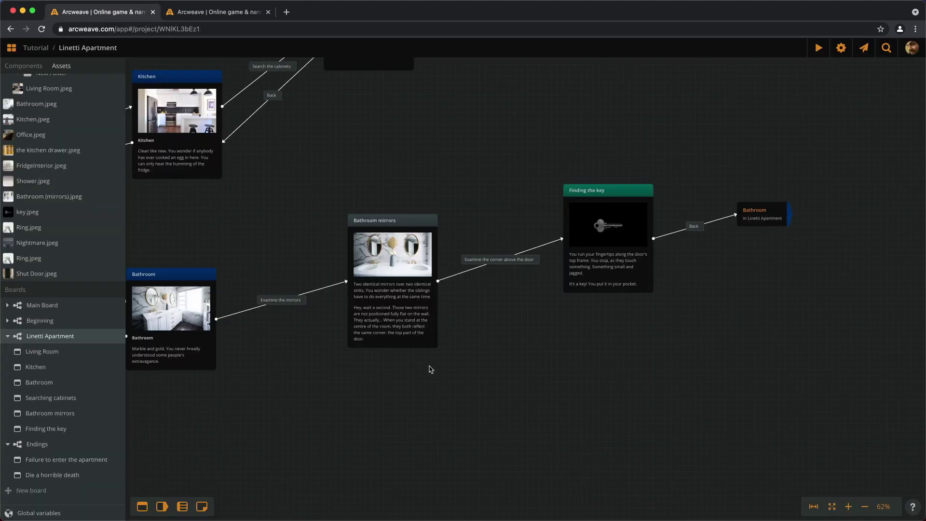
{"action": "left_click_drag", "start_coordinate": [474, 360], "coordinate": [496, 366]}
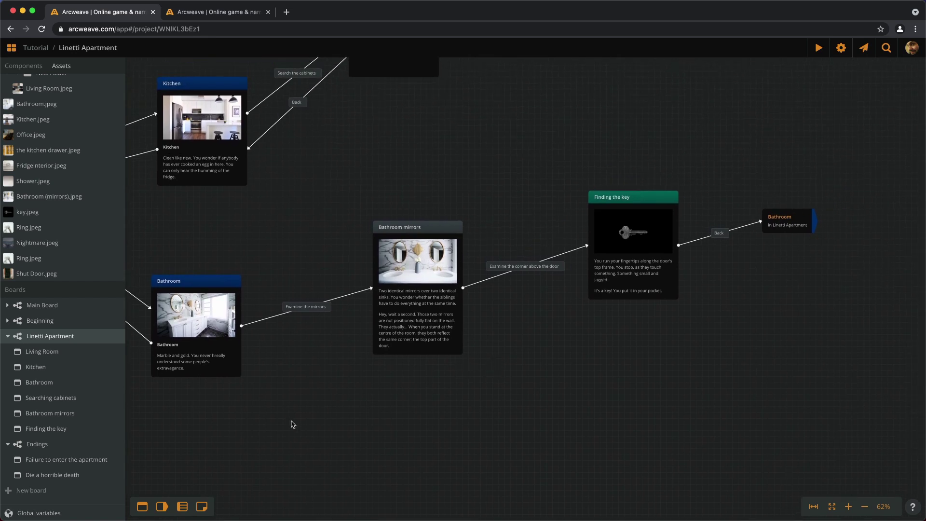
{"action": "left_click", "coordinate": [40, 512]}
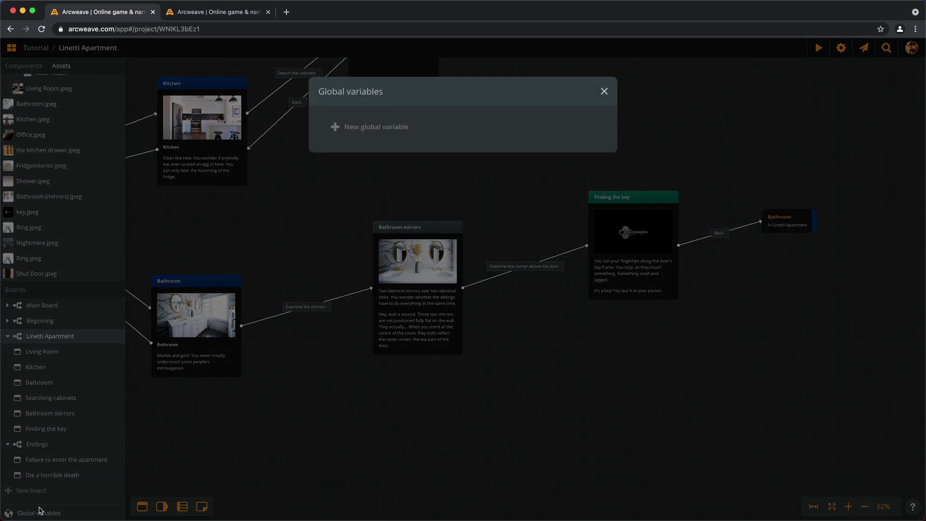
{"action": "left_click", "coordinate": [383, 128]}
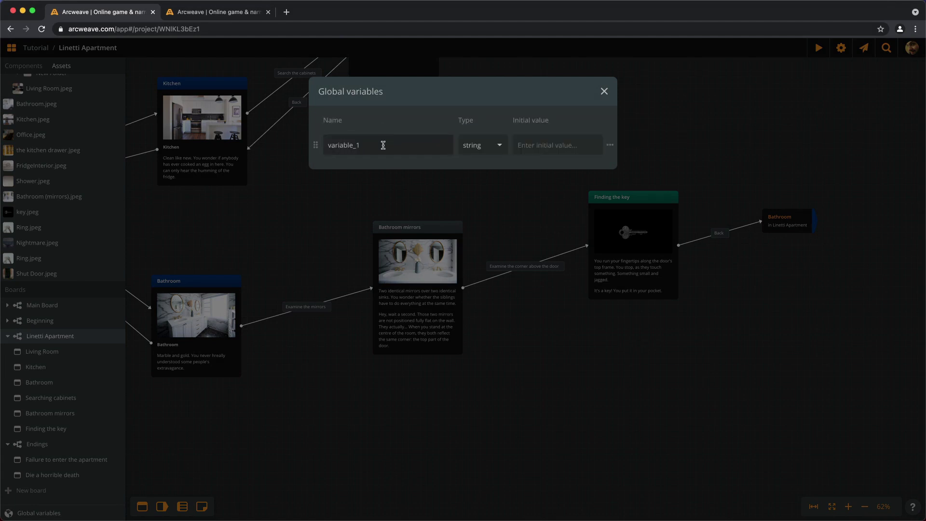
{"action": "double_click", "coordinate": [383, 145]}
{"action": "type", "text": "has_key"}
{"action": "key", "text": "Tab"}
{"action": "key", "text": "space"}
{"action": "key", "text": "Down"}
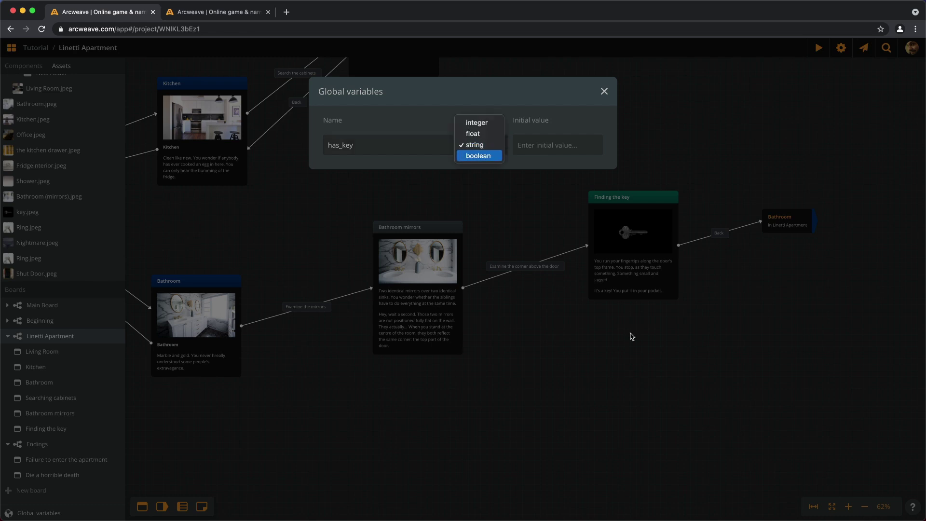
{"action": "key", "text": "Return"}
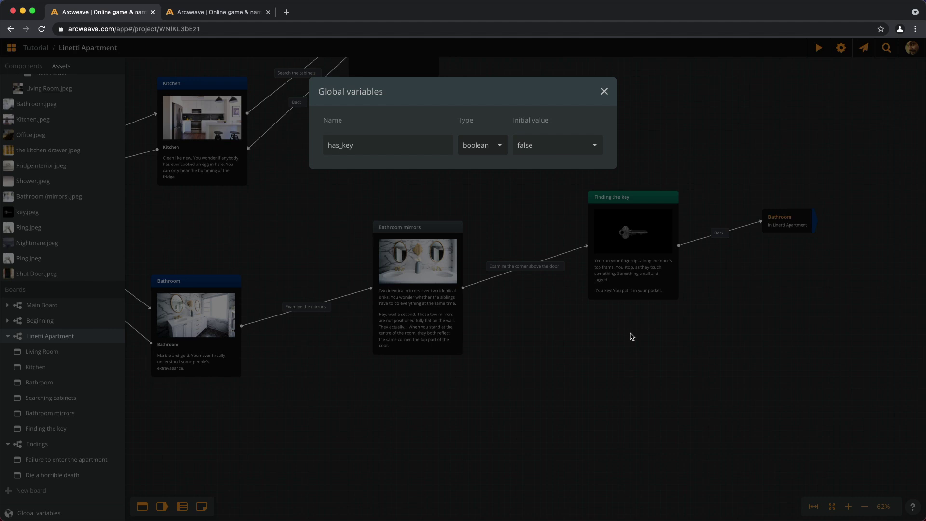
{"action": "left_click", "coordinate": [604, 91]}
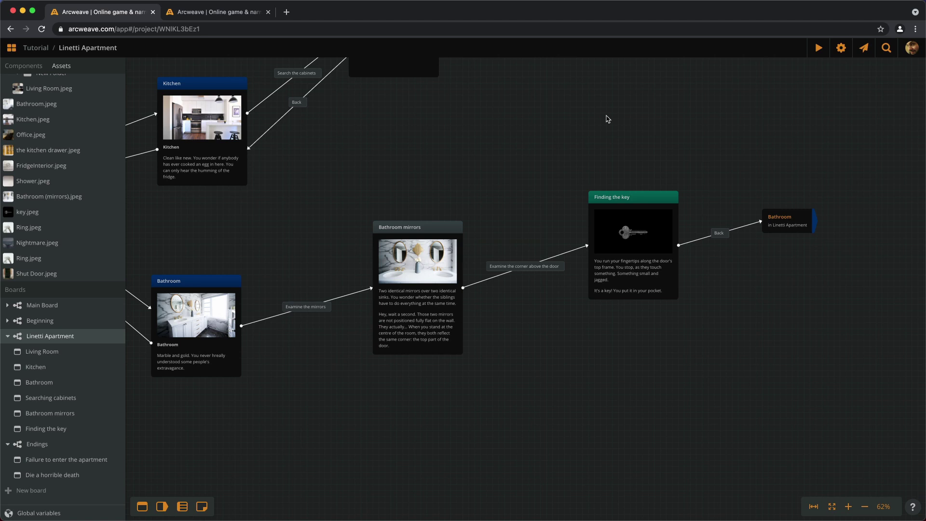
Extend the Finding the key element downward to make room below its text
{"action": "scroll", "coordinate": [676, 175], "scroll_direction": "up", "scroll_amount": 5}
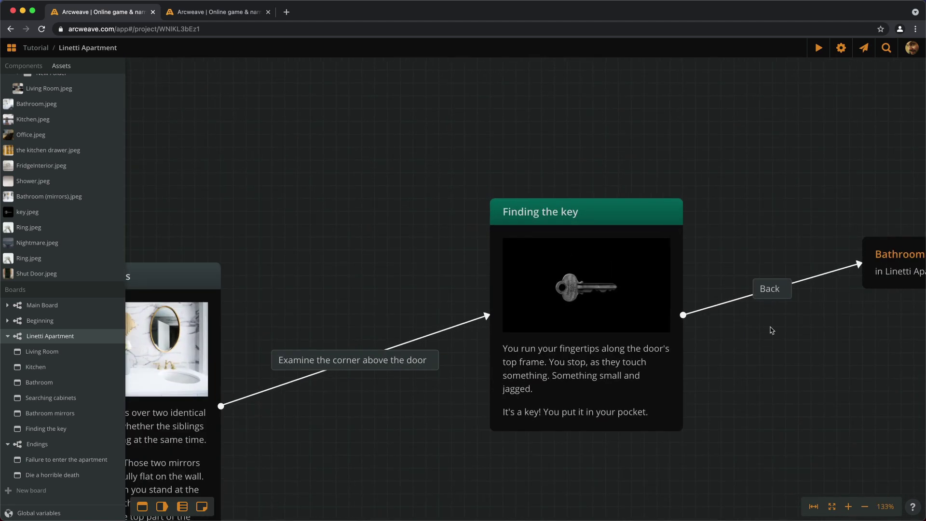
{"action": "scroll", "coordinate": [772, 330], "scroll_direction": "right", "scroll_amount": 4}
{"action": "scroll", "coordinate": [772, 331], "scroll_direction": "down", "scroll_amount": 2}
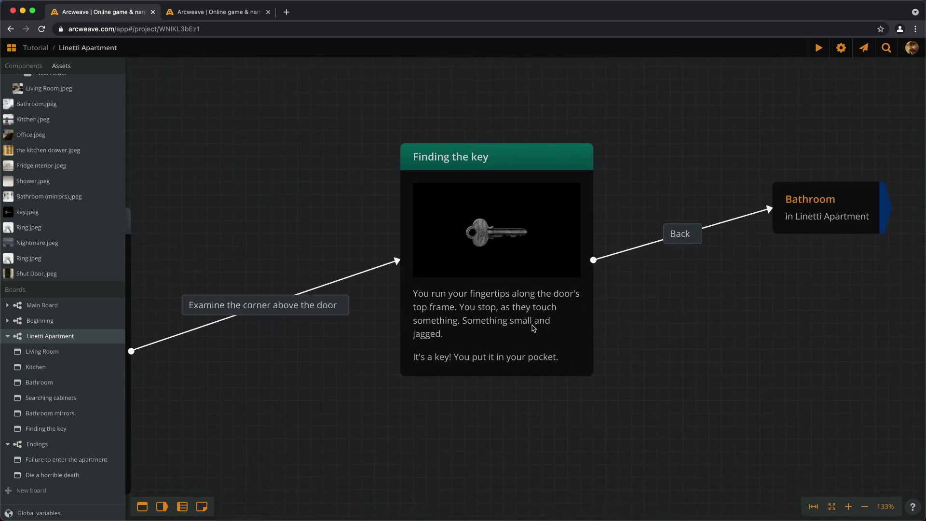
{"action": "left_click", "coordinate": [533, 328]}
{"action": "left_click_drag", "start_coordinate": [519, 378], "coordinate": [509, 456]}
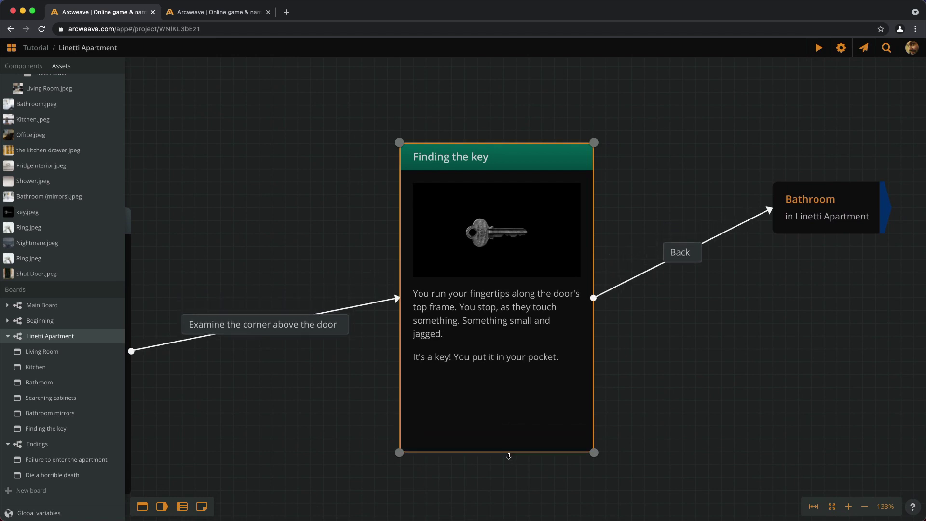
Add a code segment reading "has_key = true" at the end of the Finding the key element's text
{"action": "left_click", "coordinate": [517, 436]}
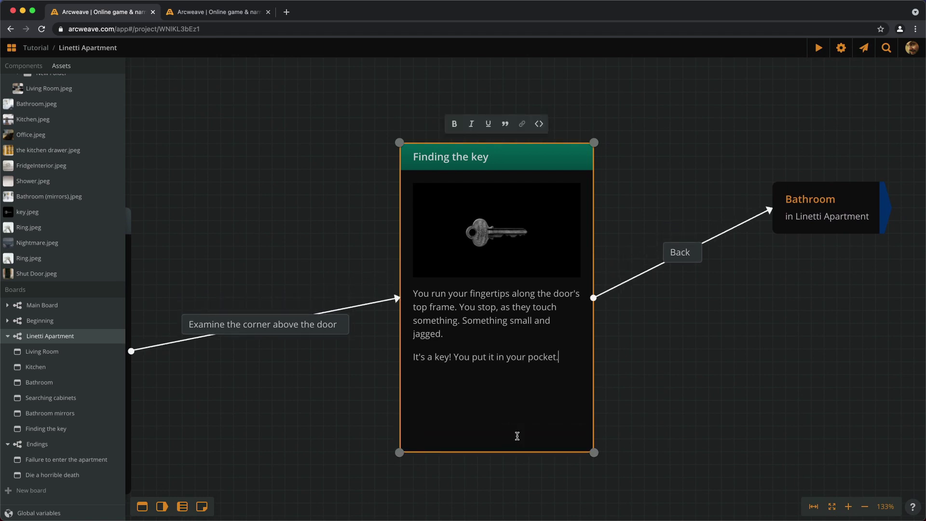
{"action": "key", "text": "Return"}
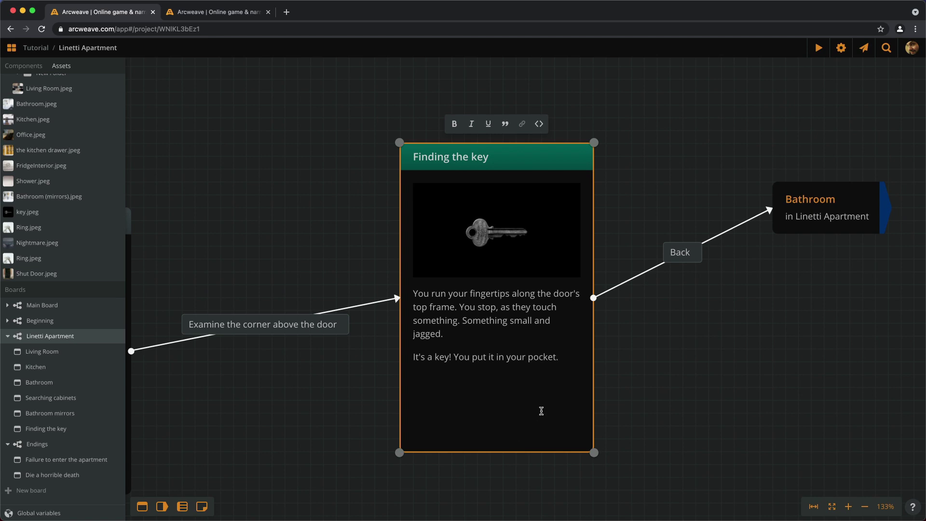
{"action": "left_click", "coordinate": [540, 125]}
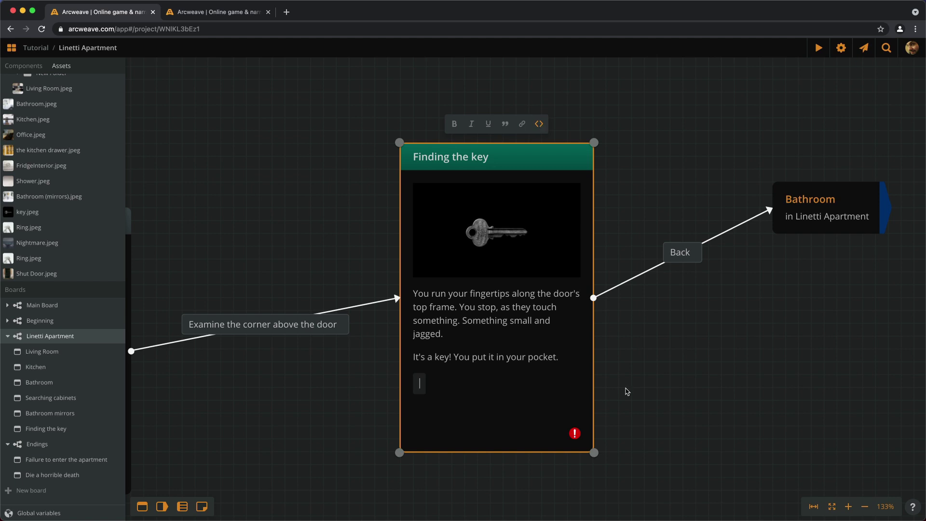
{"action": "type", "text": "has "}
{"action": "type", "text": "key = "}
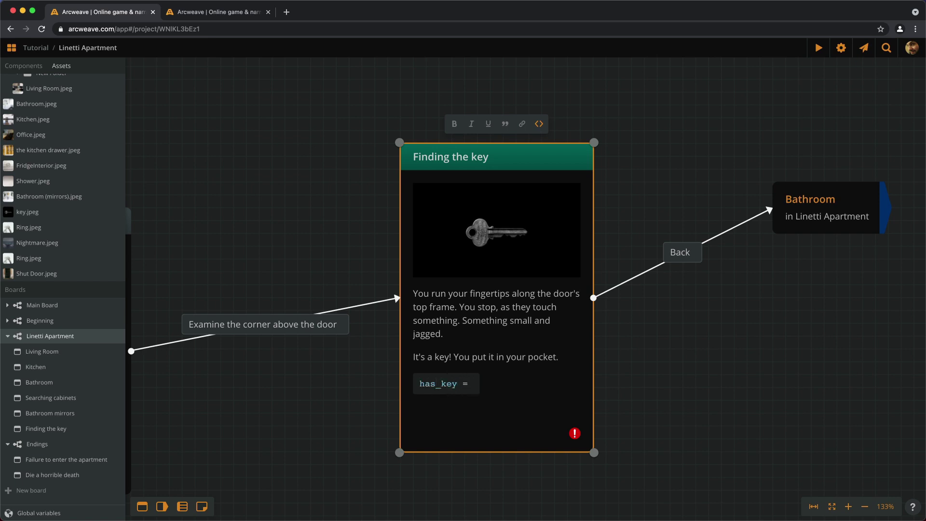
{"action": "type", "text": "true"}
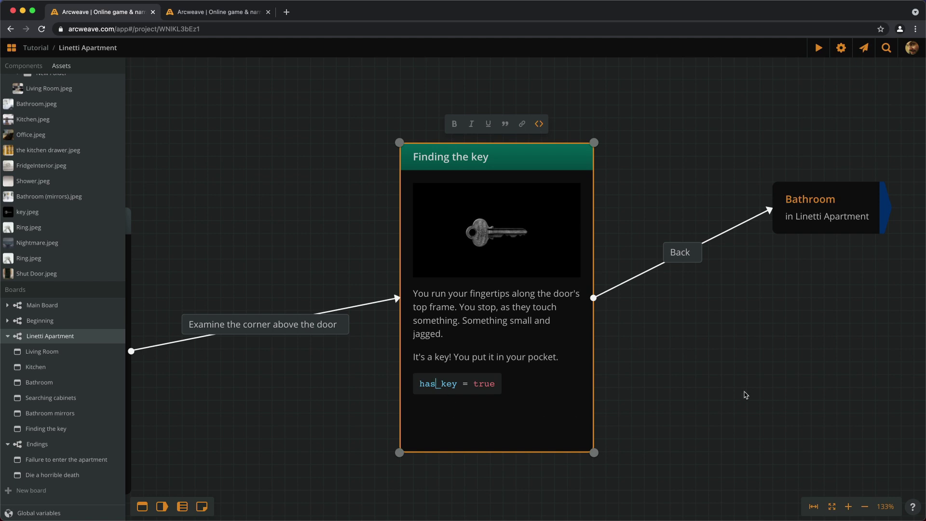
Misspell the variable in the code segment as hasssa_key to test the error check, and restore it to has_key
{"action": "type", "text": "ssa"}
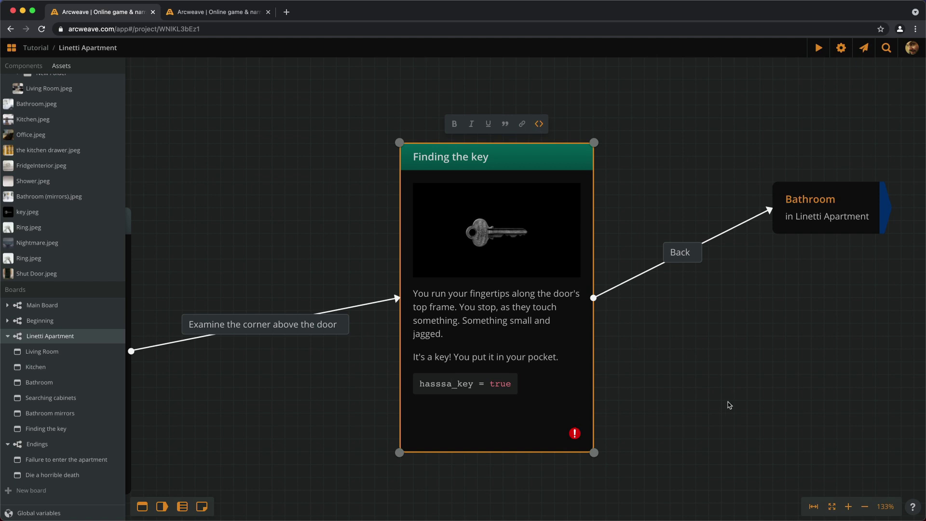
{"action": "key", "text": "BackSpace"}
{"action": "key", "text": "BackSpace"}
{"action": "key", "text": "BackSpace"}
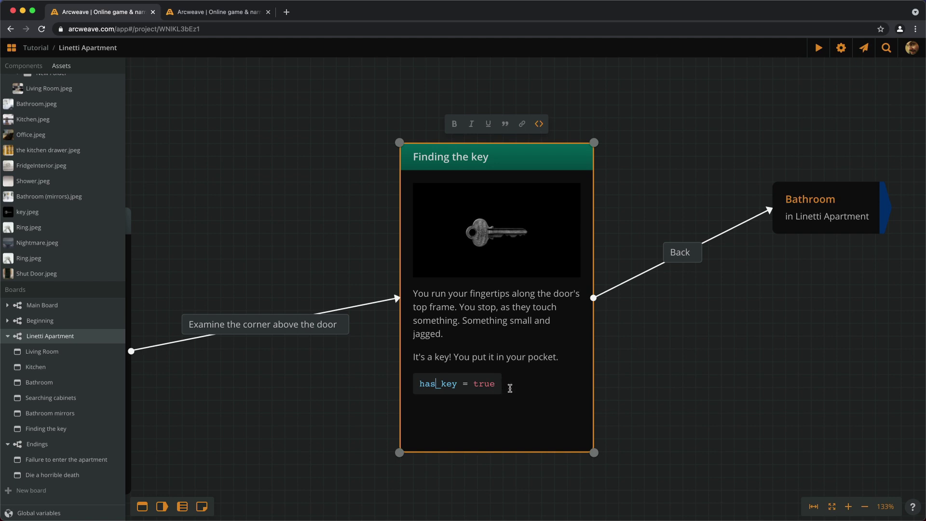
{"action": "left_click", "coordinate": [702, 384]}
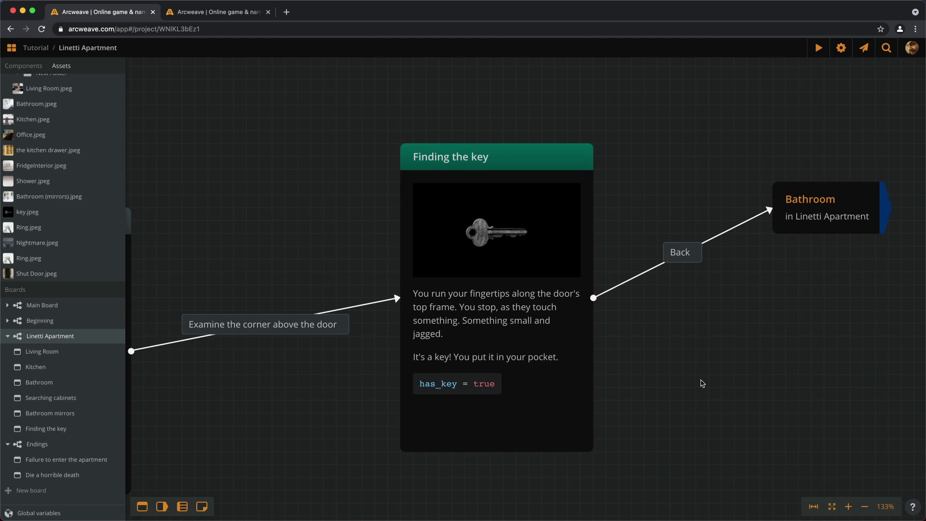
Start play mode for the project, close the extra play page, and open the debug list of variables
{"action": "left_click", "coordinate": [817, 48]}
{"action": "left_click", "coordinate": [382, 12]}
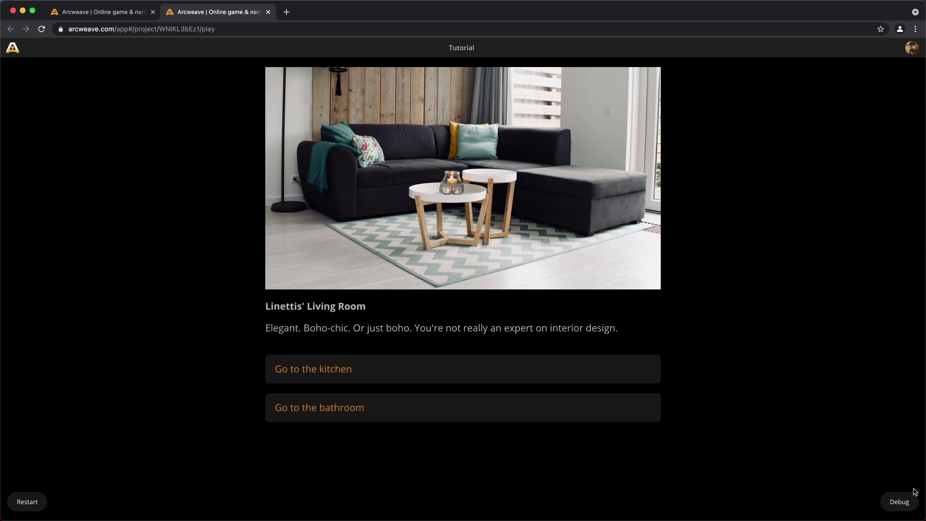
{"action": "left_click", "coordinate": [902, 503]}
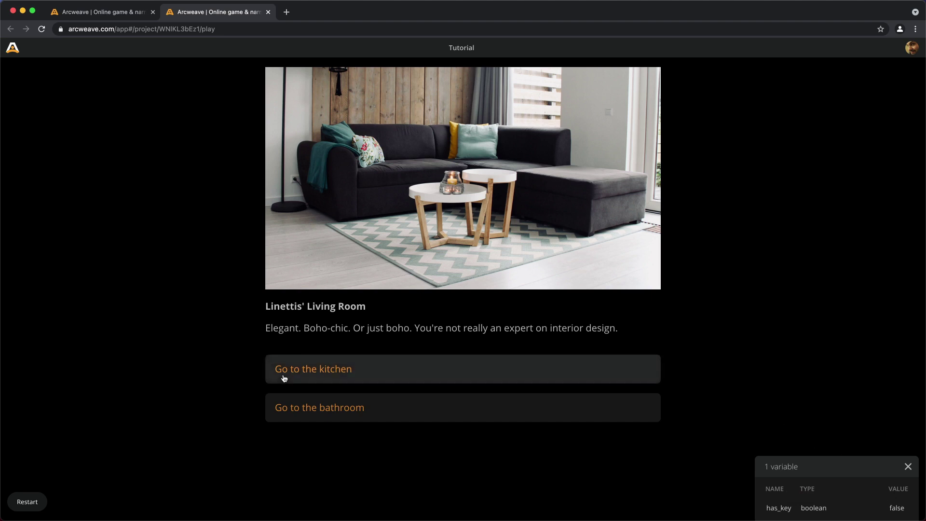
Play the bathroom path through to finding the key, go back, and repeat it while checking has_key in the debug list
{"action": "left_click", "coordinate": [323, 412]}
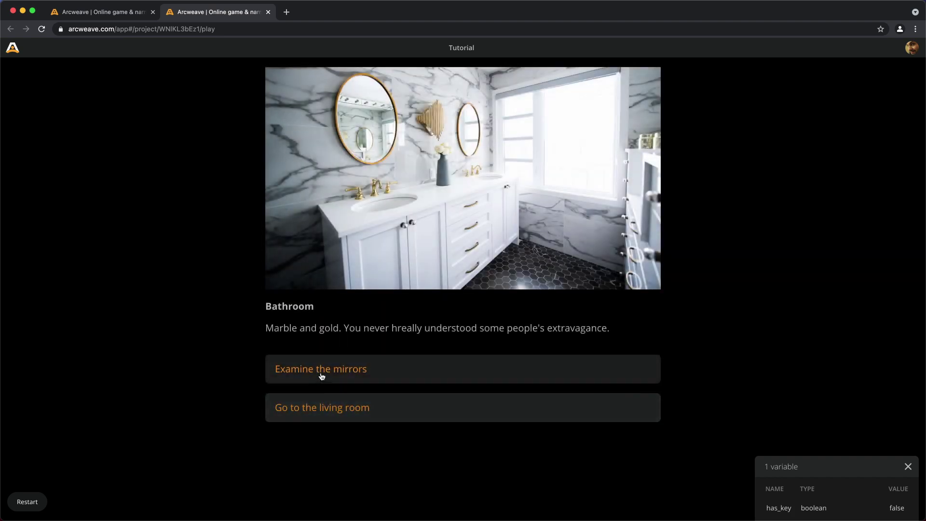
{"action": "left_click", "coordinate": [322, 376]}
{"action": "left_click", "coordinate": [336, 417]}
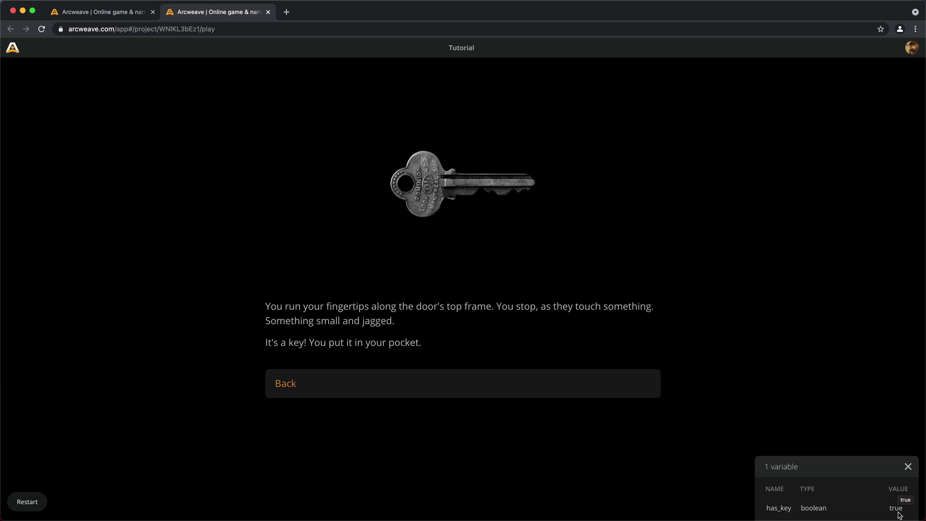
{"action": "left_click", "coordinate": [342, 387]}
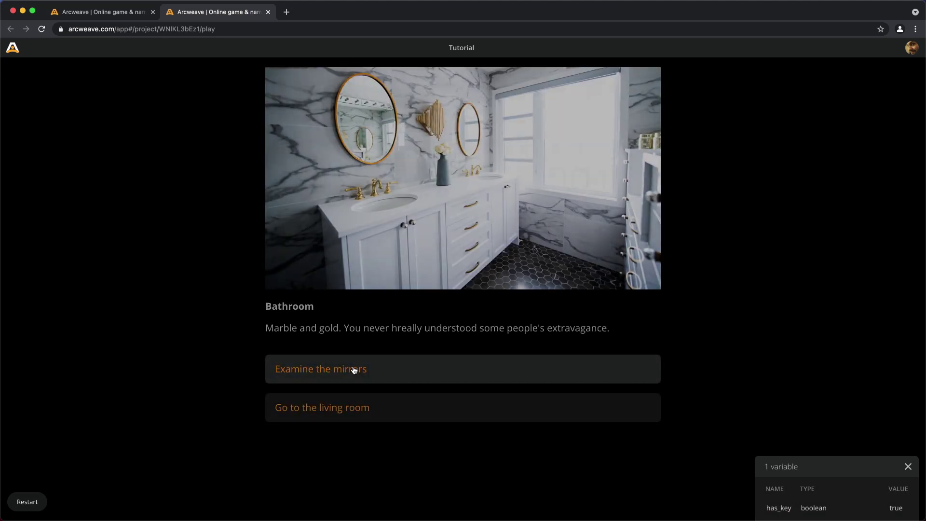
{"action": "left_click", "coordinate": [354, 370]}
{"action": "left_click", "coordinate": [351, 412]}
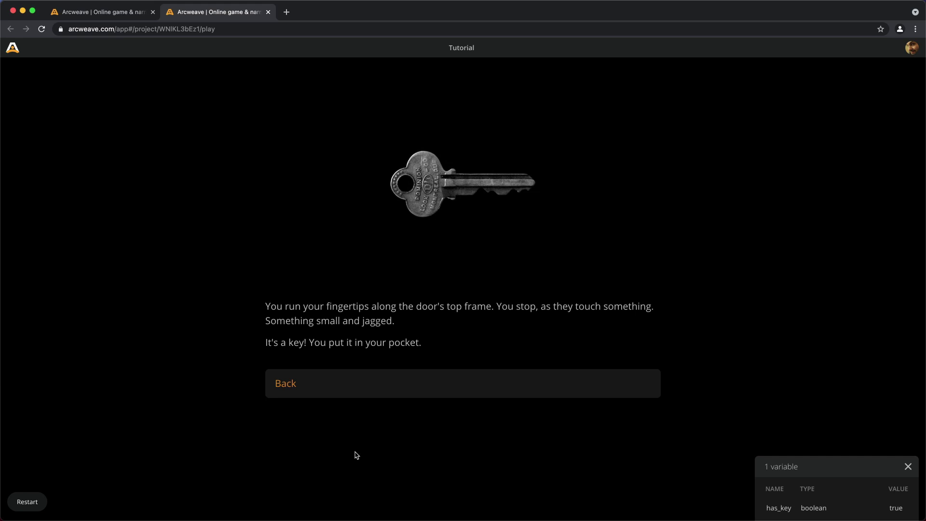
Return to the Linetti Apartment board and paste a copy of the Bathroom mirrors element below the original
{"action": "left_click", "coordinate": [113, 15]}
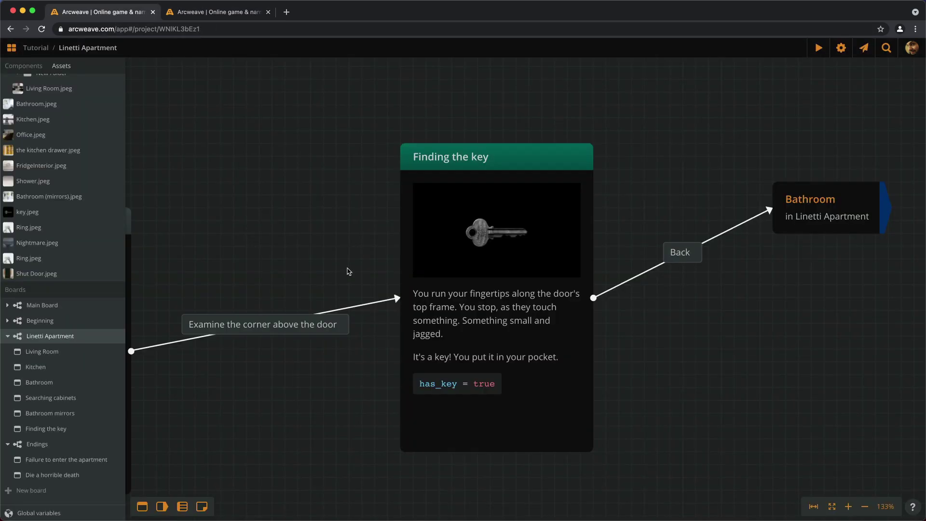
{"action": "scroll", "coordinate": [349, 272], "scroll_direction": "down", "scroll_amount": 5}
{"action": "left_click_drag", "start_coordinate": [376, 416], "coordinate": [497, 381]}
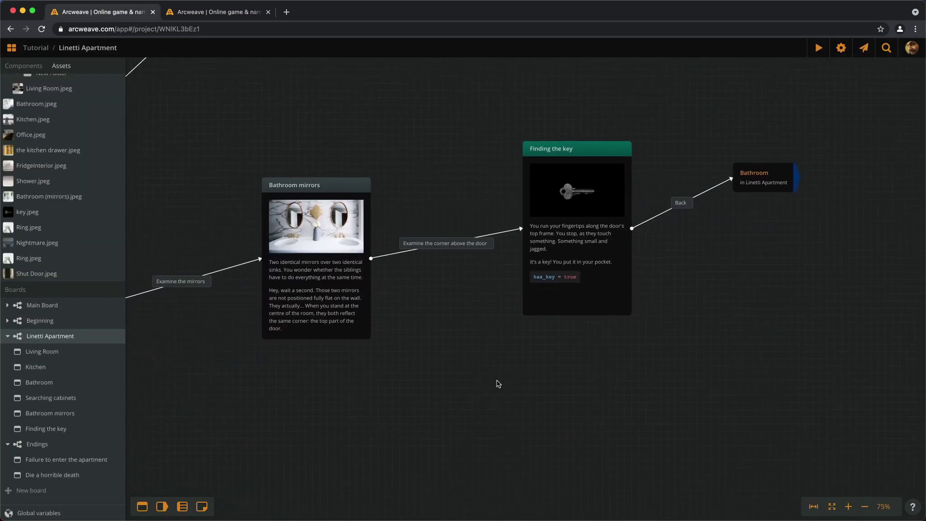
{"action": "left_click", "coordinate": [319, 276]}
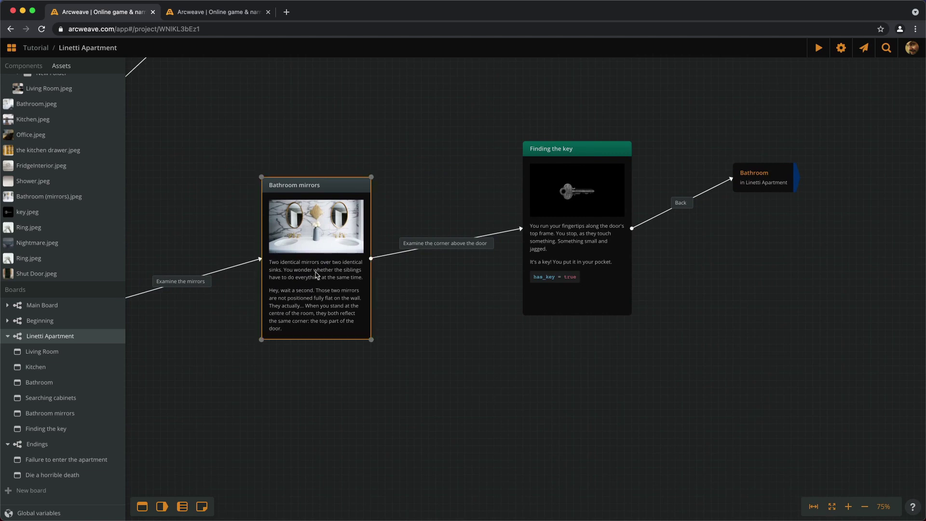
{"action": "left_click_drag", "start_coordinate": [440, 332], "coordinate": [560, 304]}
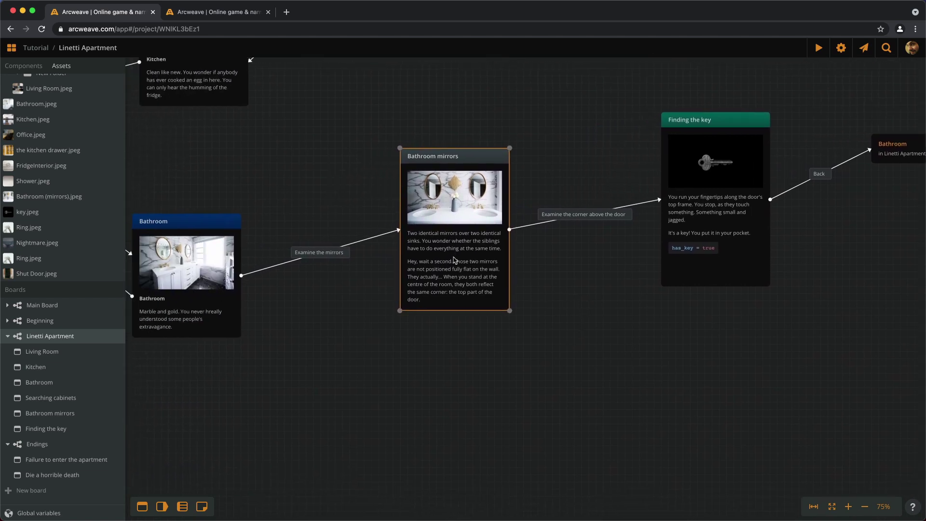
{"action": "scroll", "coordinate": [464, 403], "scroll_direction": "down", "scroll_amount": 3}
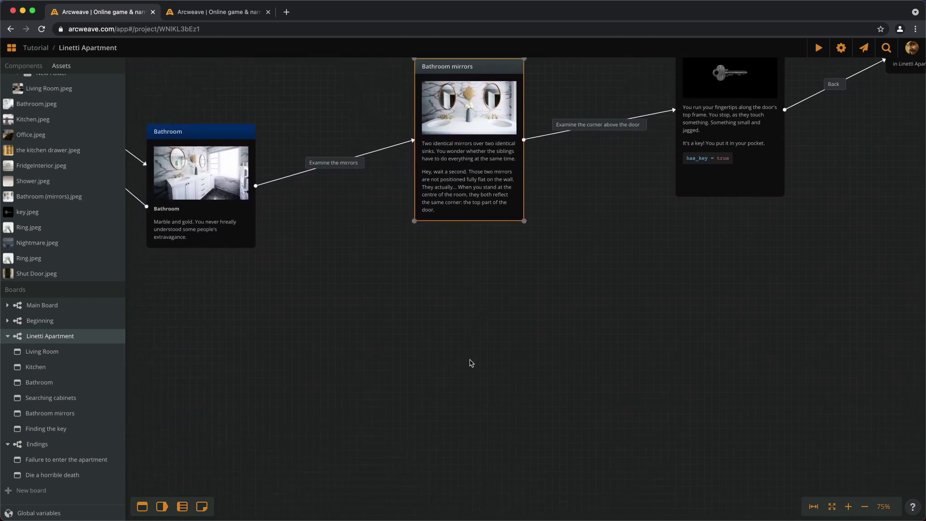
{"action": "left_click", "coordinate": [467, 371]}
{"action": "key", "text": "super+v"}
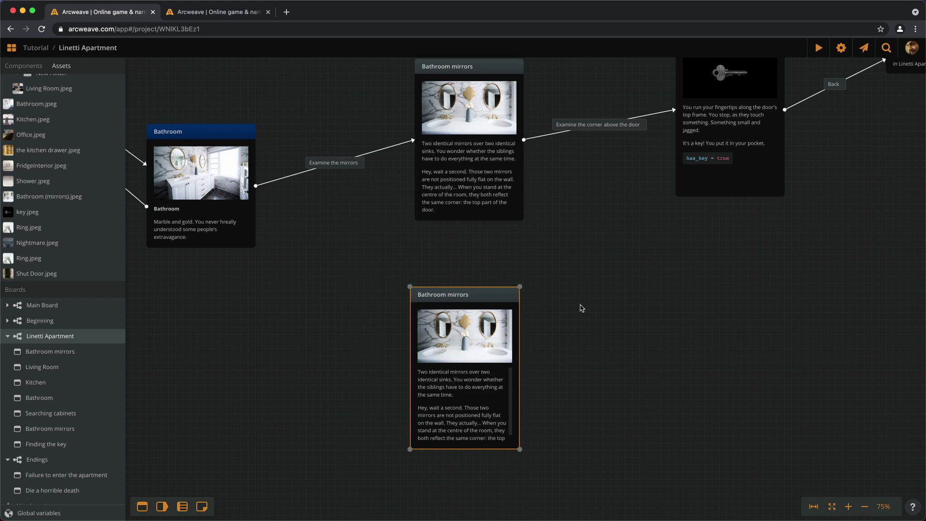
Rename the original mirrors element, which leads to Finding the key, as "Bathroom mirrors (first time)"
{"action": "scroll", "coordinate": [584, 338], "scroll_direction": "up", "scroll_amount": 5}
{"action": "scroll", "coordinate": [459, 211], "scroll_direction": "up", "scroll_amount": 5}
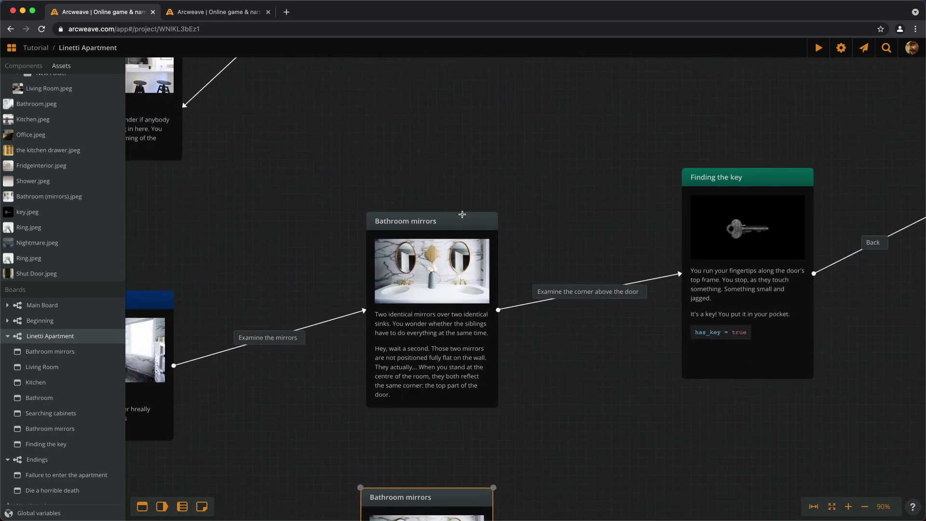
{"action": "left_click", "coordinate": [431, 225]}
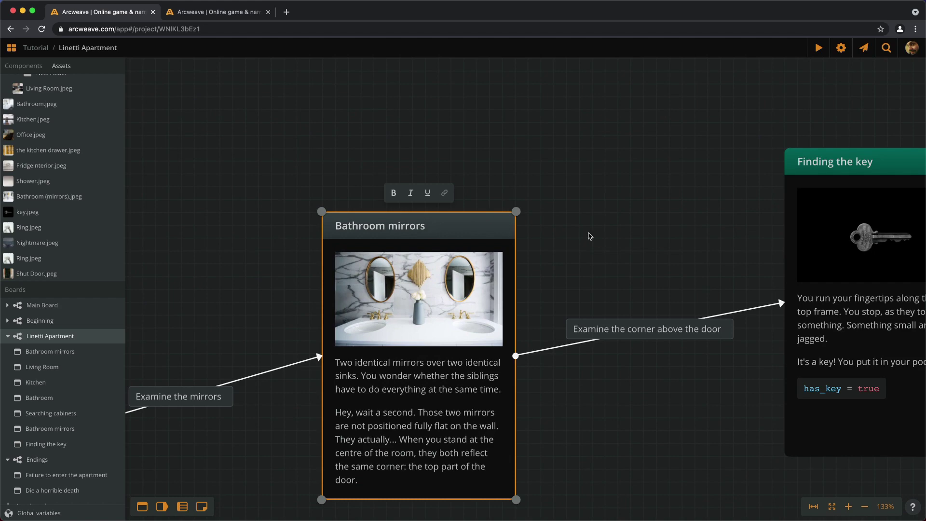
{"action": "type", "text": "(first time)"}
{"action": "key", "text": "Return"}
Rename the copied mirrors element below it as "Bathroom mirrors (having the key)"
{"action": "scroll", "coordinate": [486, 135], "scroll_direction": "down", "scroll_amount": 5}
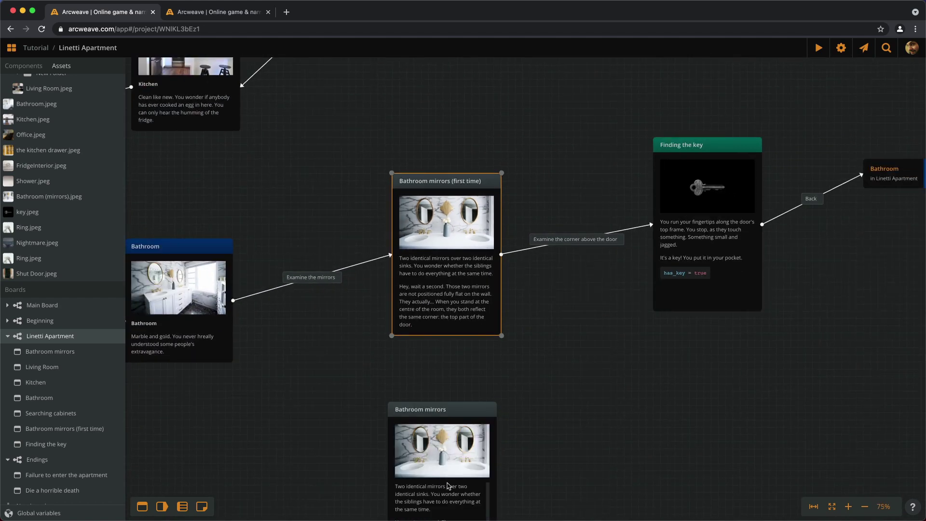
{"action": "scroll", "coordinate": [444, 478], "scroll_direction": "up", "scroll_amount": 6}
{"action": "double_click", "coordinate": [472, 346]}
{"action": "type", "text": "(having the key)"}
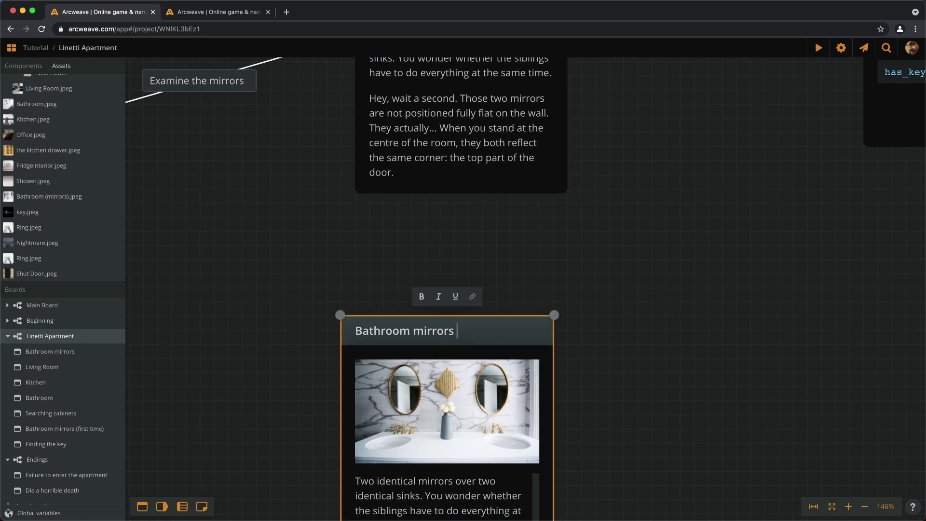
{"action": "left_click", "coordinate": [627, 367]}
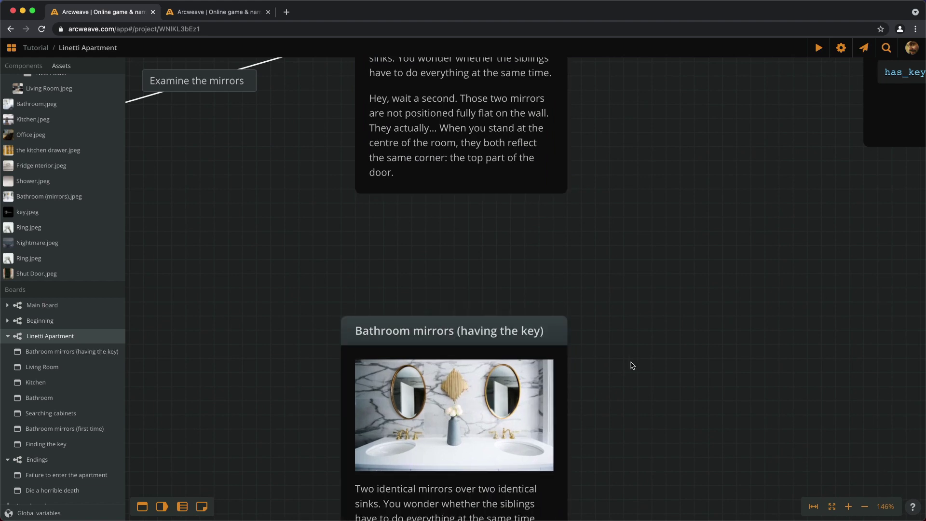
Delete the second paragraph, beginning "Hey, wait a second", from the Bathroom mirrors (having the key) element
{"action": "scroll", "coordinate": [598, 246], "scroll_direction": "down", "scroll_amount": 10}
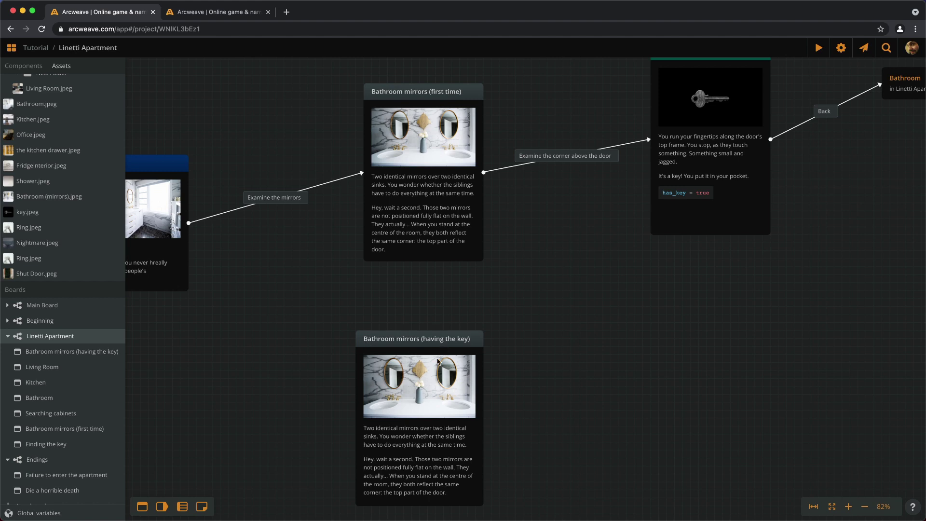
{"action": "scroll", "coordinate": [414, 424], "scroll_direction": "up", "scroll_amount": 3}
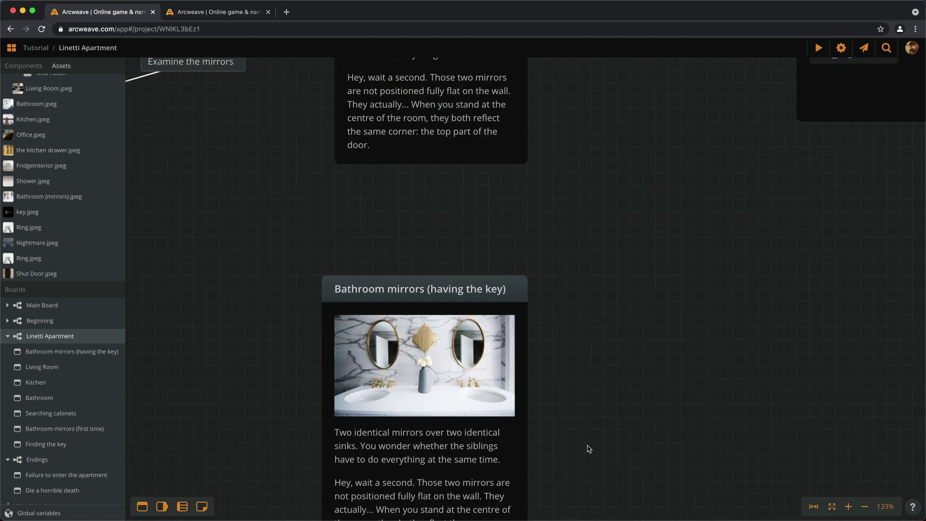
{"action": "scroll", "coordinate": [589, 447], "scroll_direction": "up", "scroll_amount": 3}
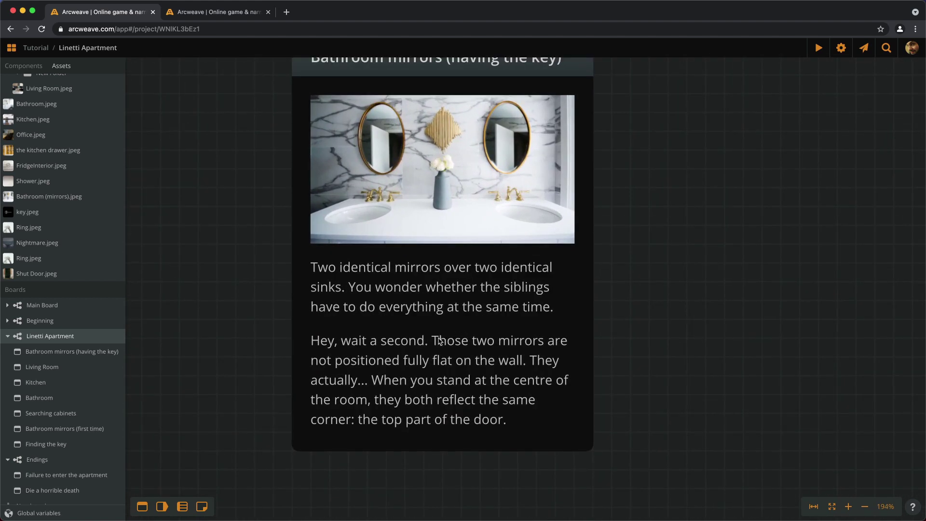
{"action": "left_click", "coordinate": [436, 338]}
{"action": "left_click_drag", "start_coordinate": [436, 338], "coordinate": [428, 341]}
{"action": "triple_click", "coordinate": [428, 343]}
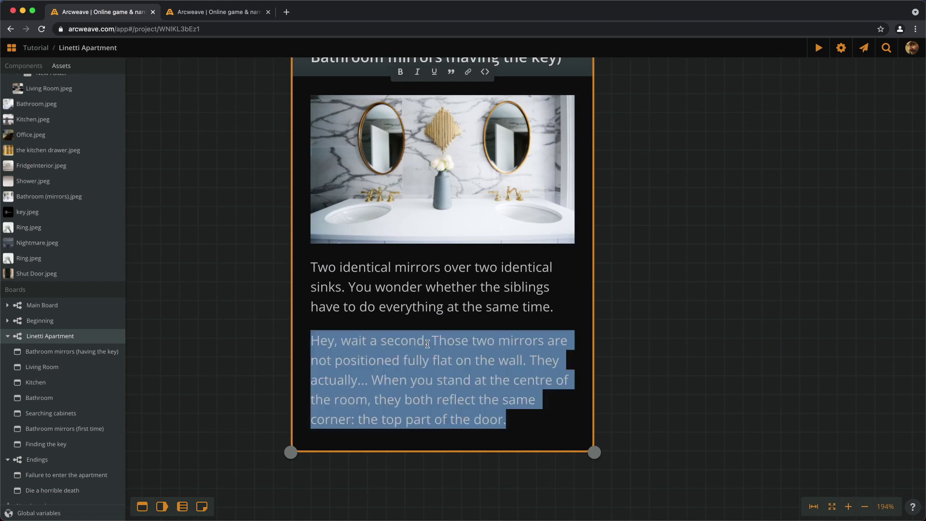
{"action": "key", "text": "BackSpace"}
{"action": "key", "text": "BackSpace"}
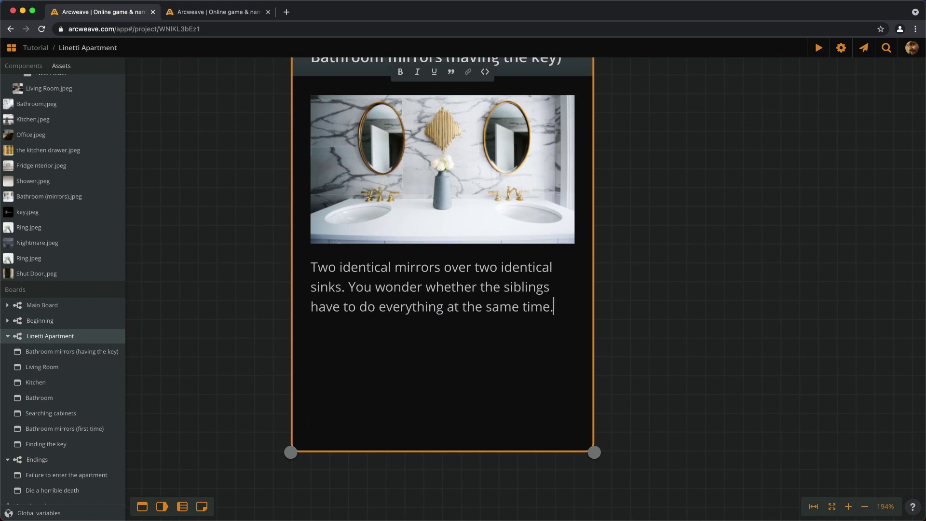
{"action": "left_click", "coordinate": [677, 338]}
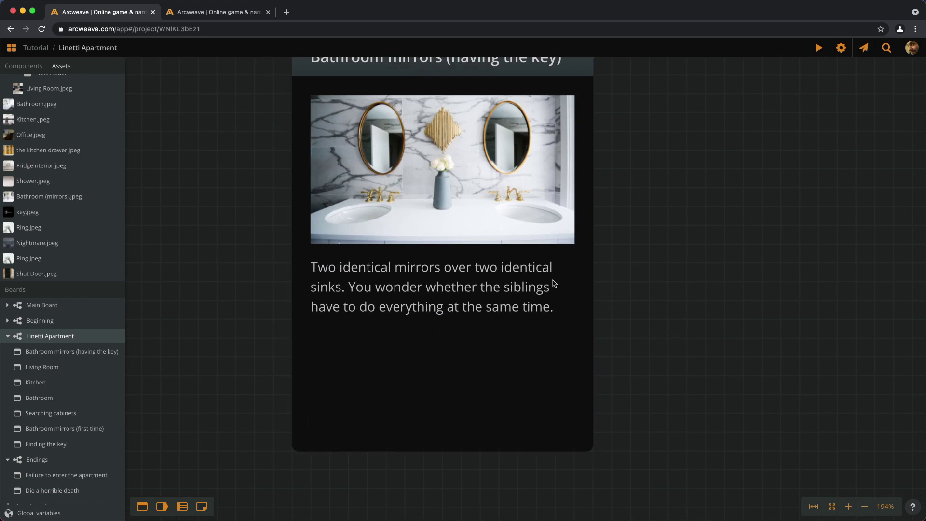
{"action": "scroll", "coordinate": [552, 281], "scroll_direction": "down", "scroll_amount": 5}
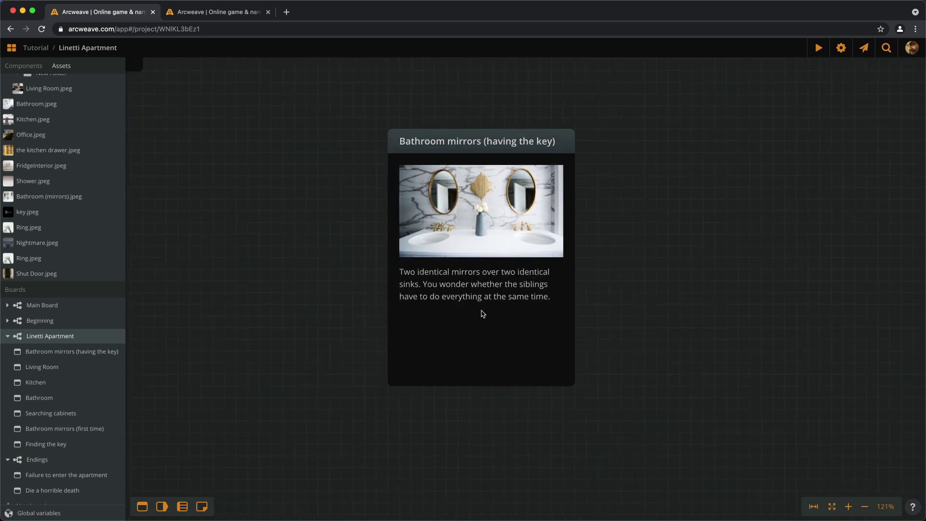
{"action": "scroll", "coordinate": [484, 345], "scroll_direction": "down", "scroll_amount": 3}
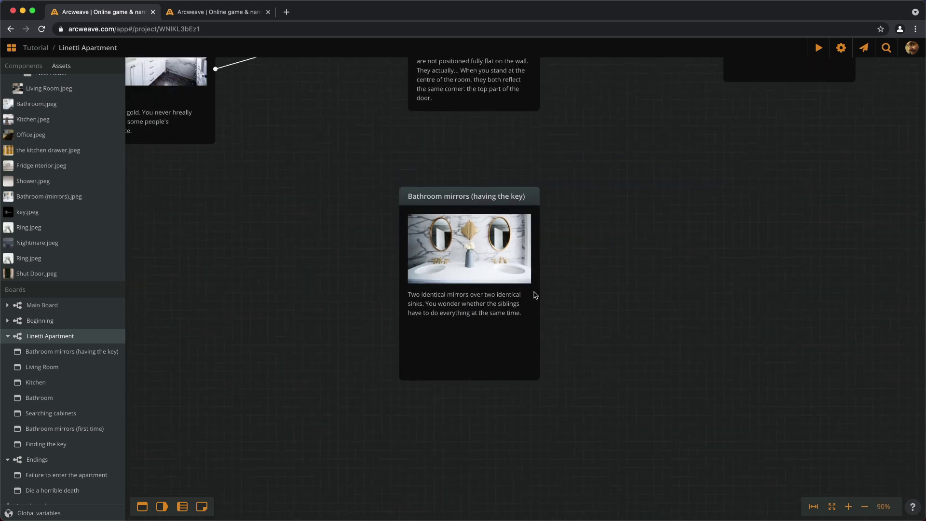
{"action": "scroll", "coordinate": [533, 293], "scroll_direction": "up", "scroll_amount": 4}
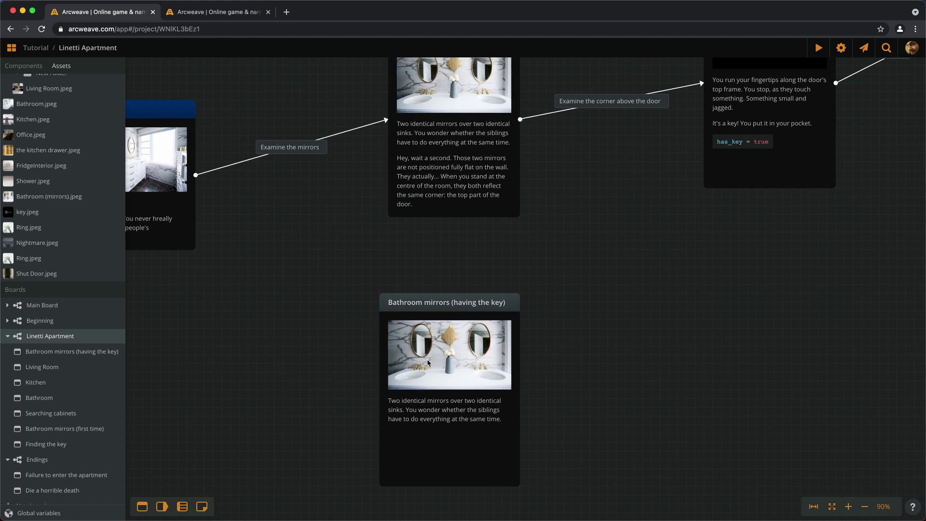